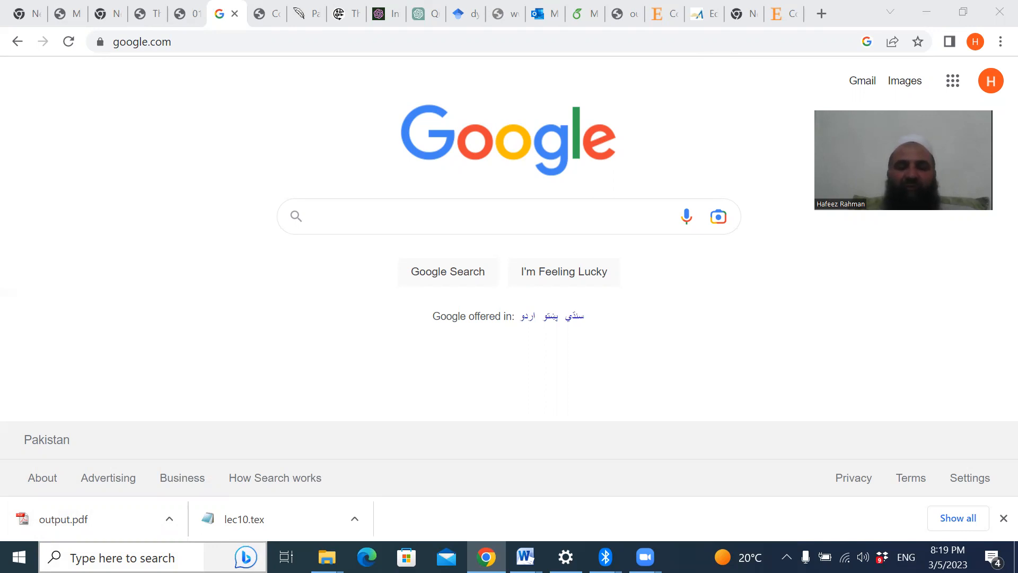
pyautogui.click(122, 557)
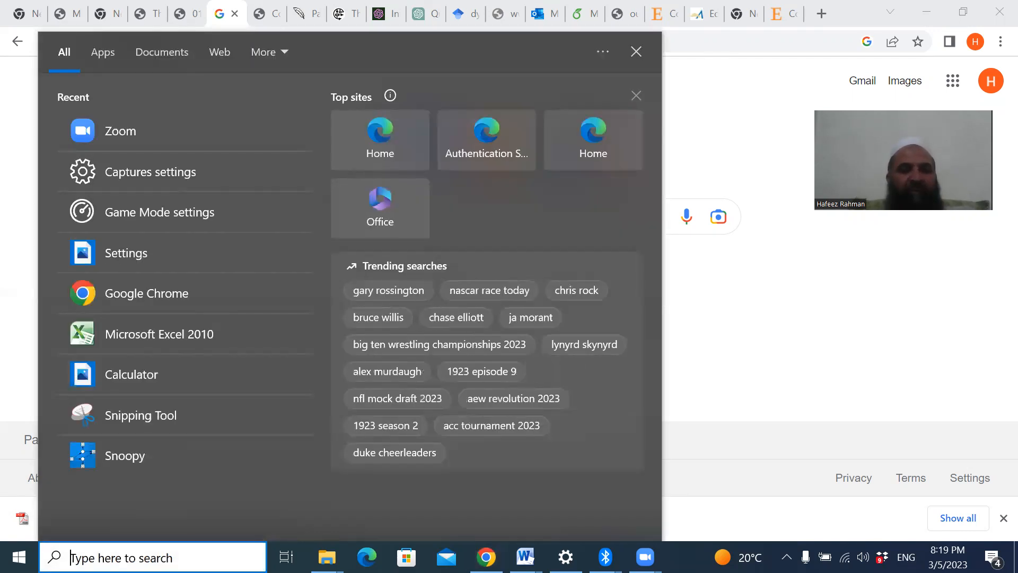
pyautogui.write('G')
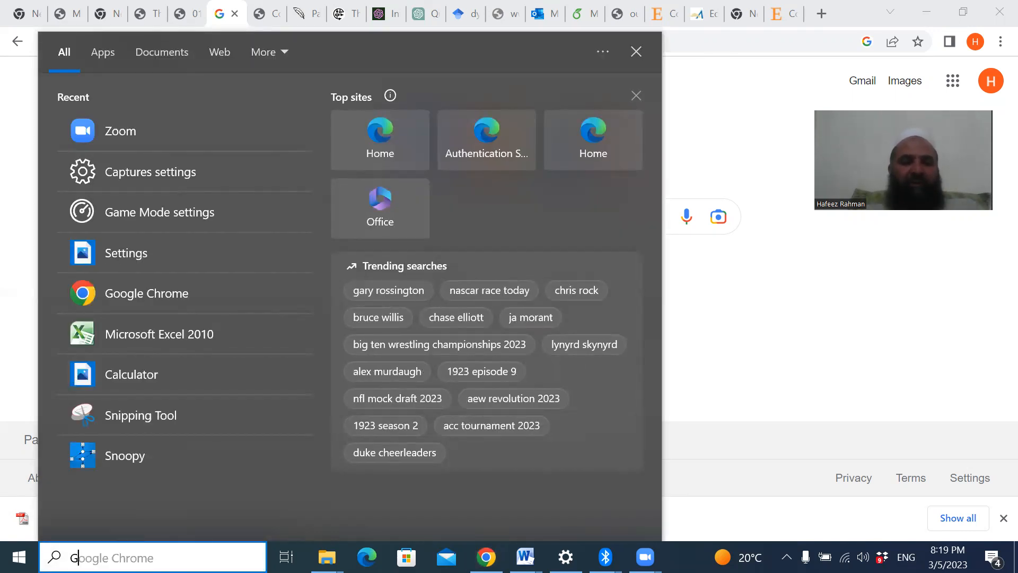
pyautogui.click(838, 316)
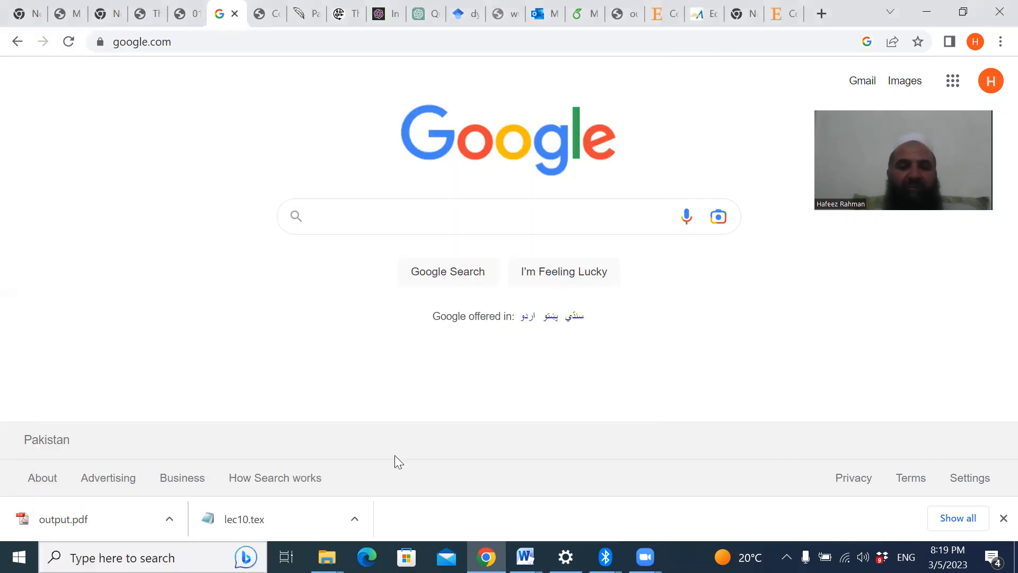
# Switch to File Explorer and open the Softwares folder inside My Drive on Google Drive (G:).
pyautogui.click(327, 557)
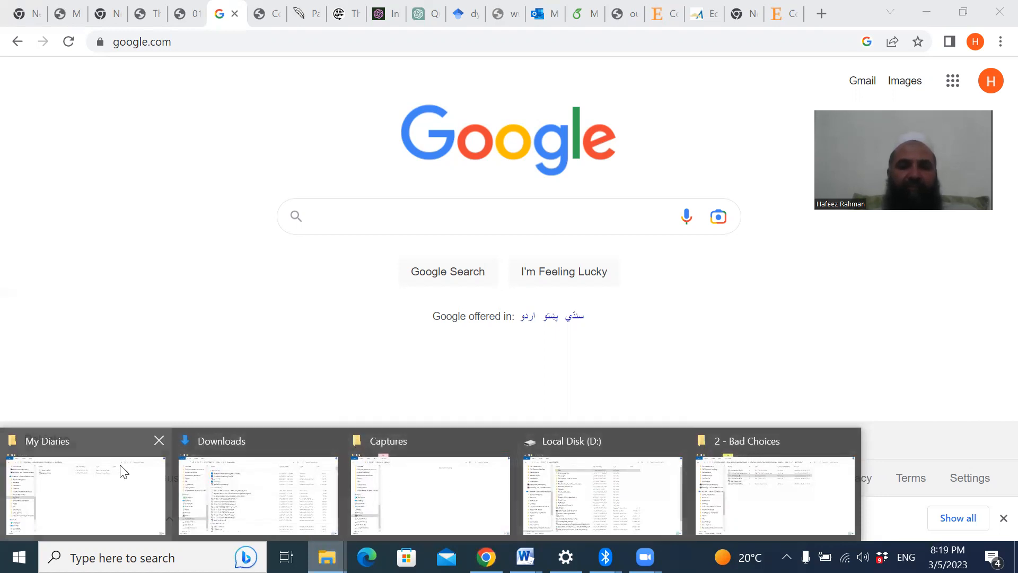
pyautogui.click(84, 486)
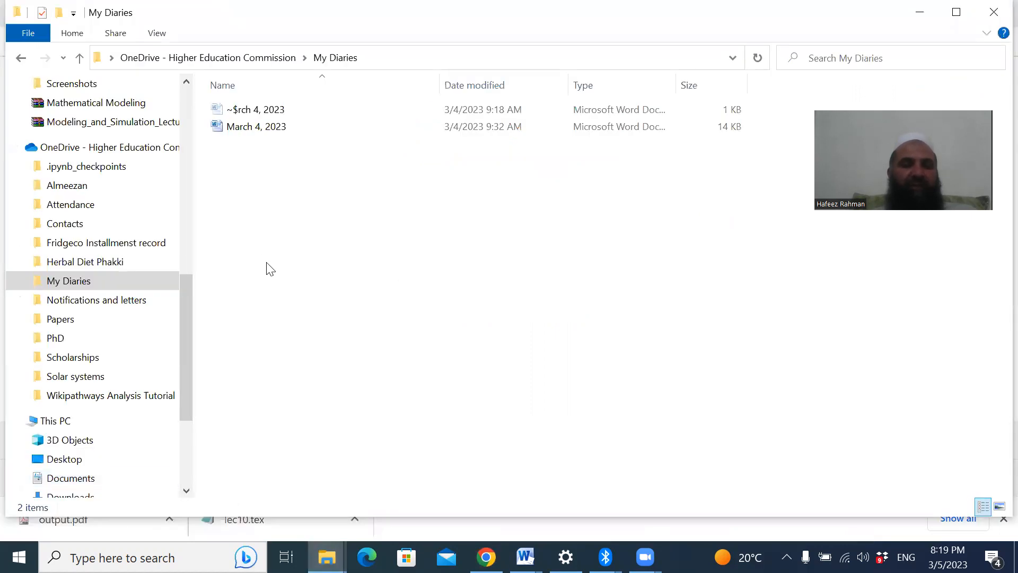
pyautogui.moveTo(184, 346); pyautogui.dragTo(174, 450)
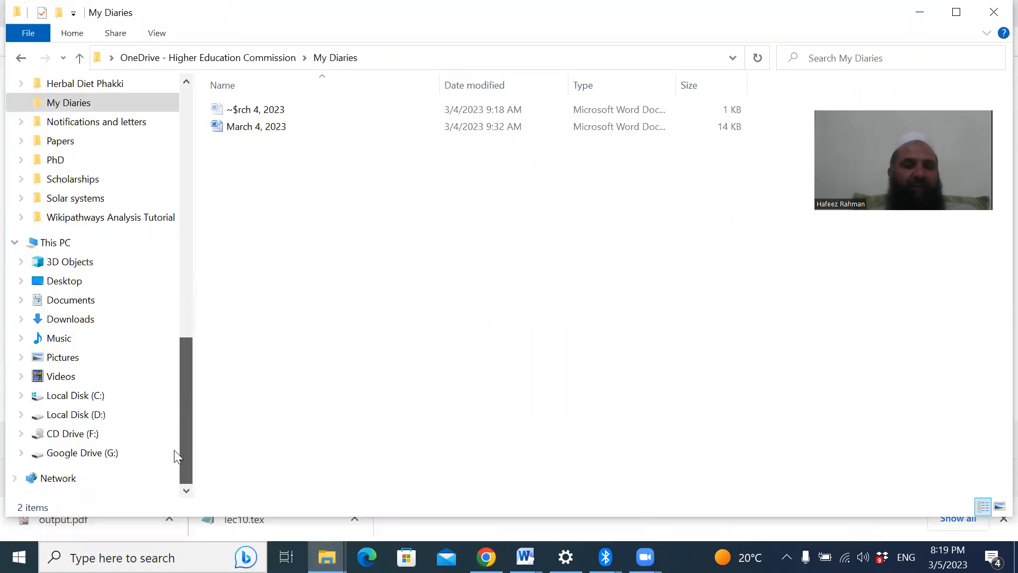
pyautogui.click(75, 453)
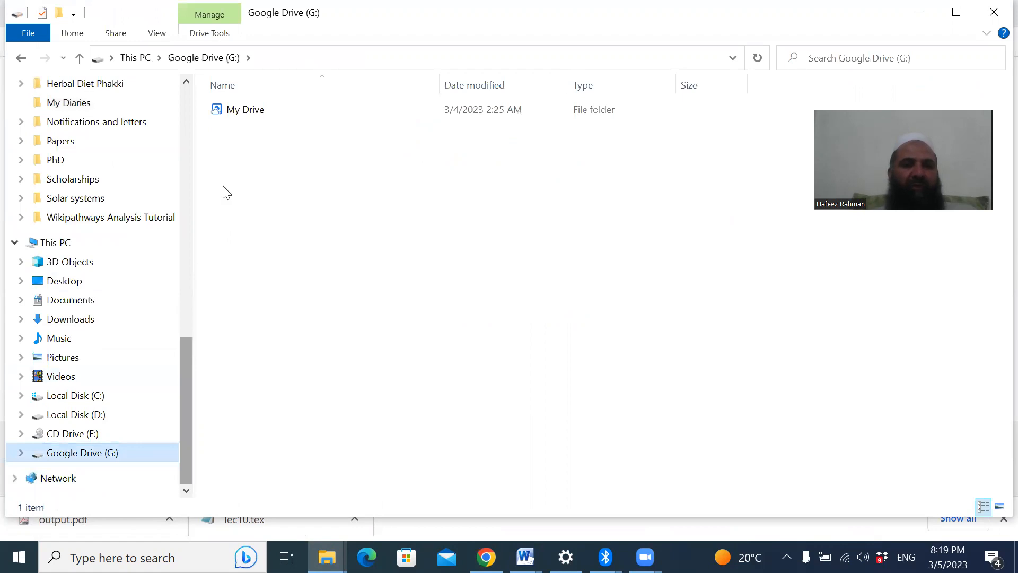
pyautogui.doubleClick(237, 112)
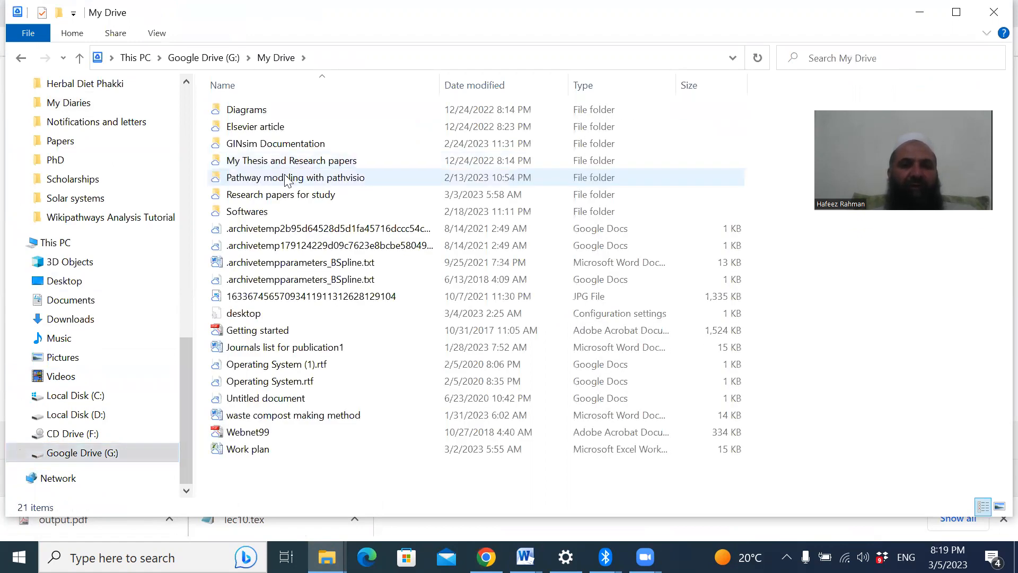
pyautogui.click(251, 217)
pyautogui.doubleClick(250, 216)
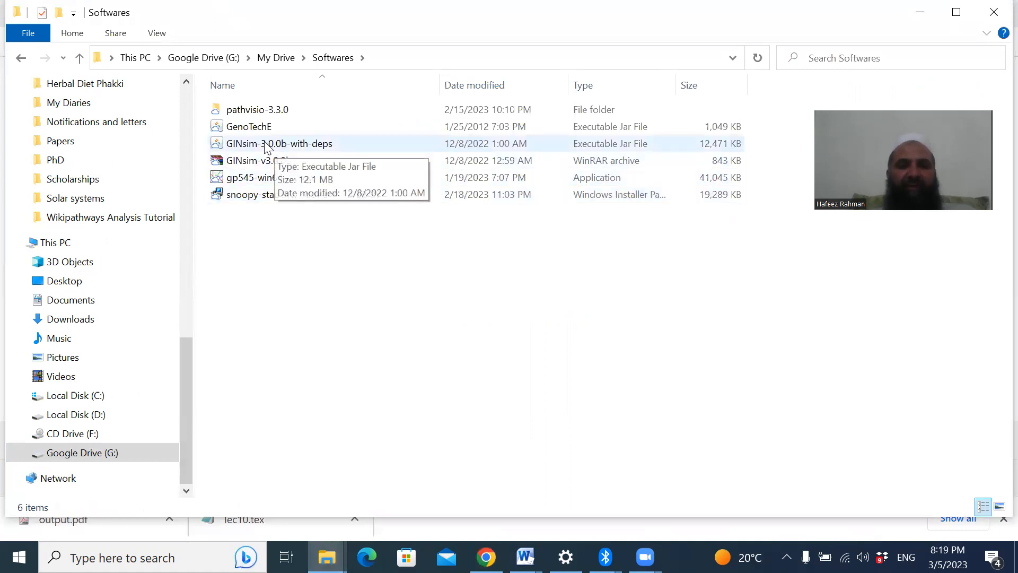
# Launch GINsim-3.0.0b-with-deps and start a new model.
pyautogui.doubleClick(268, 144)
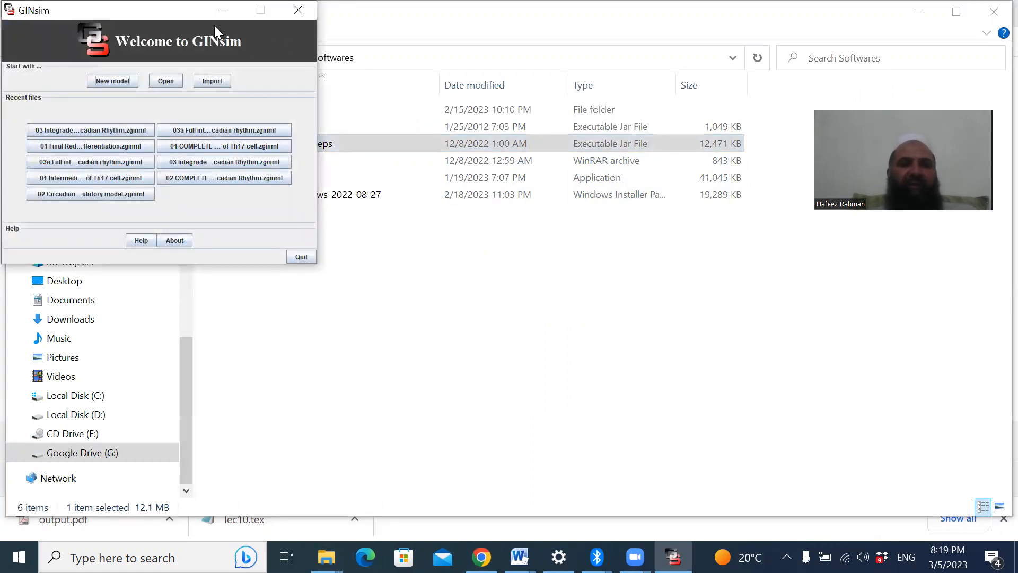
pyautogui.moveTo(171, 11); pyautogui.dragTo(260, 49)
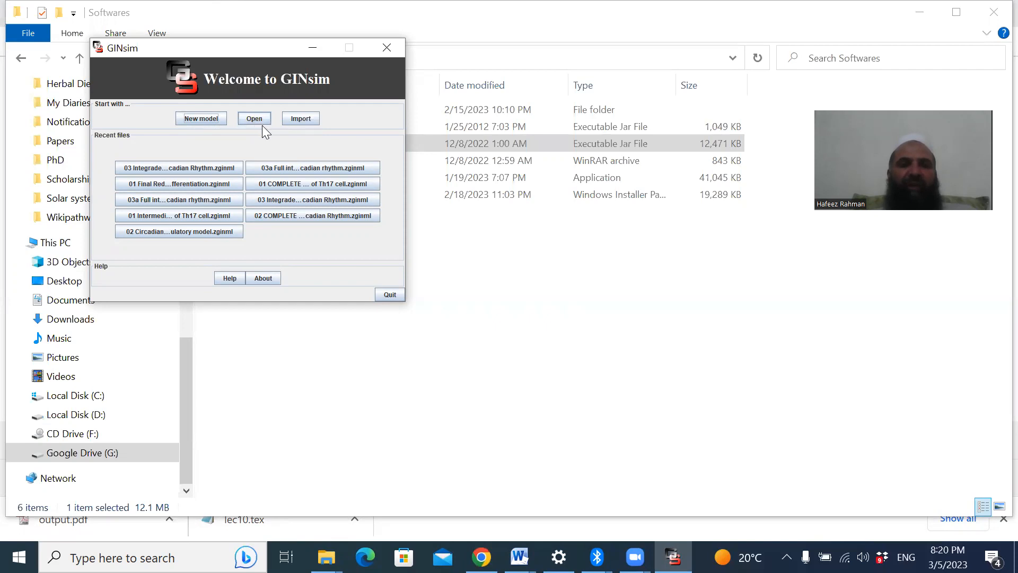
pyautogui.click(200, 121)
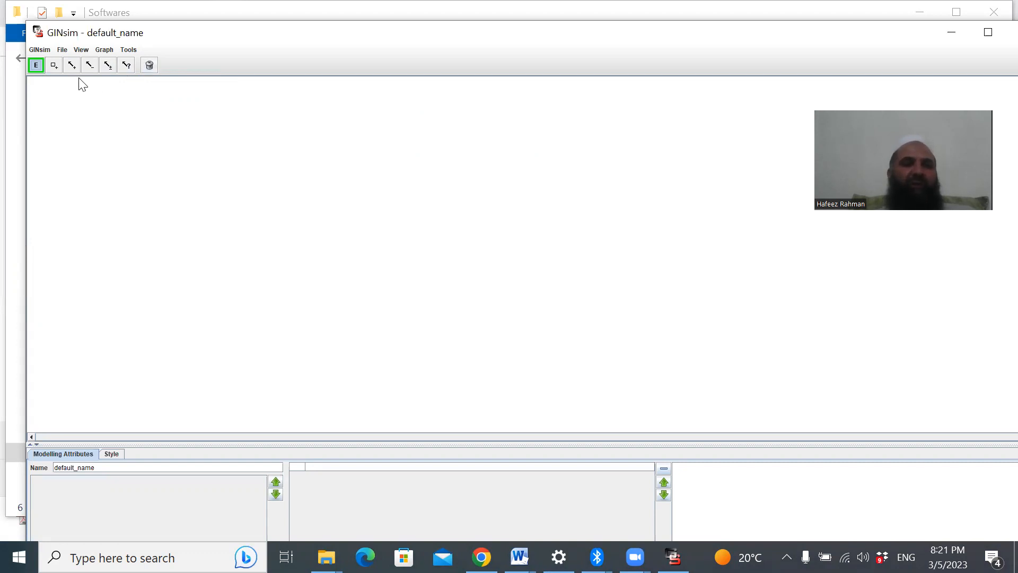
# Add three nodes to the empty graph, one at the top and two lower down on either side.
pyautogui.click(54, 66)
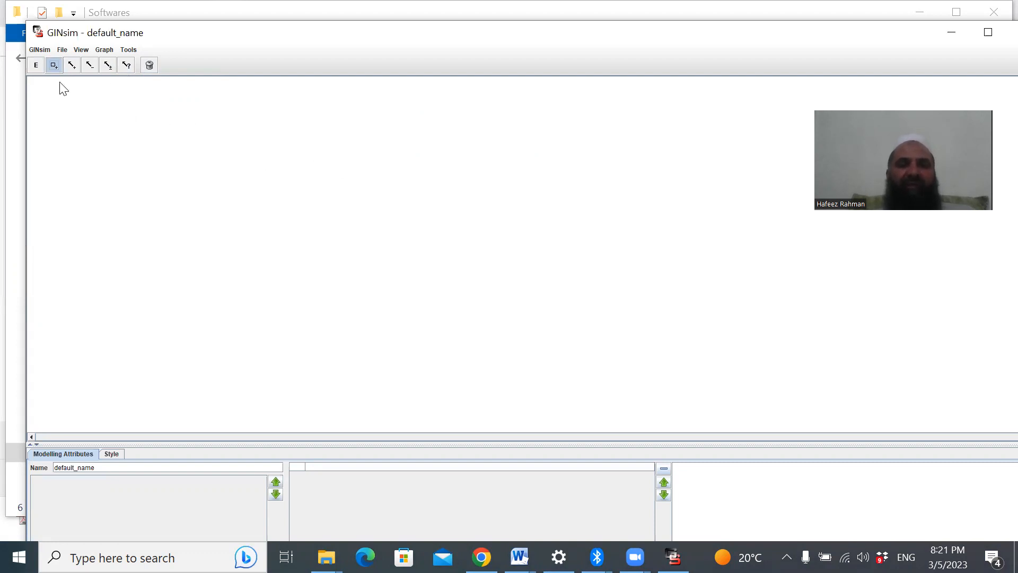
pyautogui.click(332, 155)
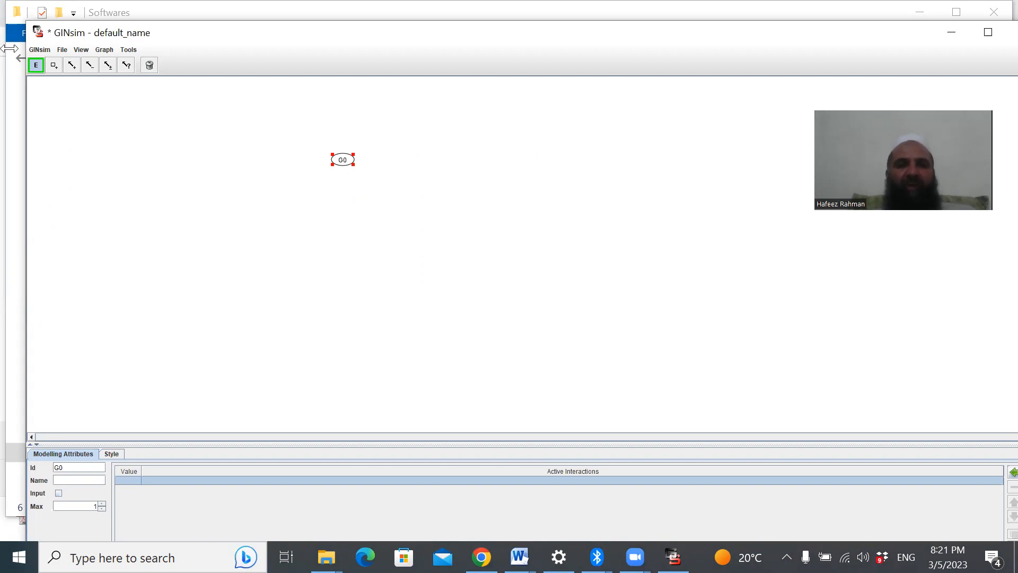
pyautogui.click(53, 66)
pyautogui.click(406, 192)
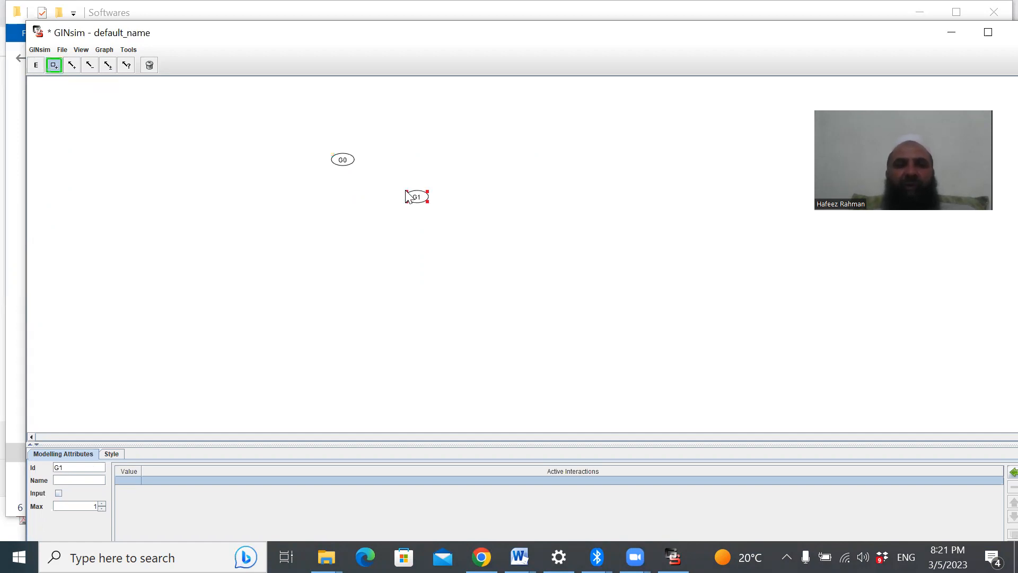
pyautogui.click(305, 202)
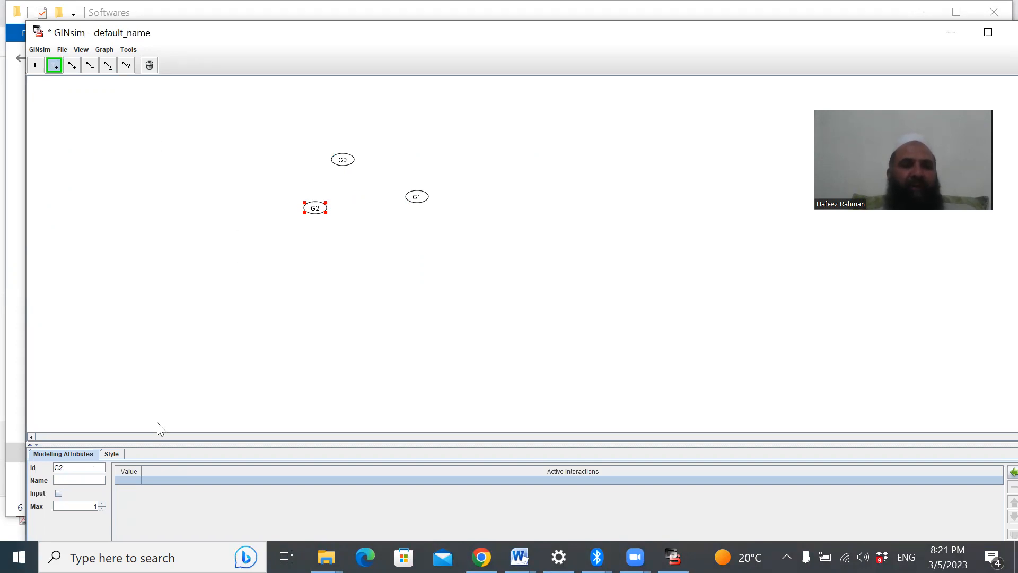
pyautogui.click(341, 161)
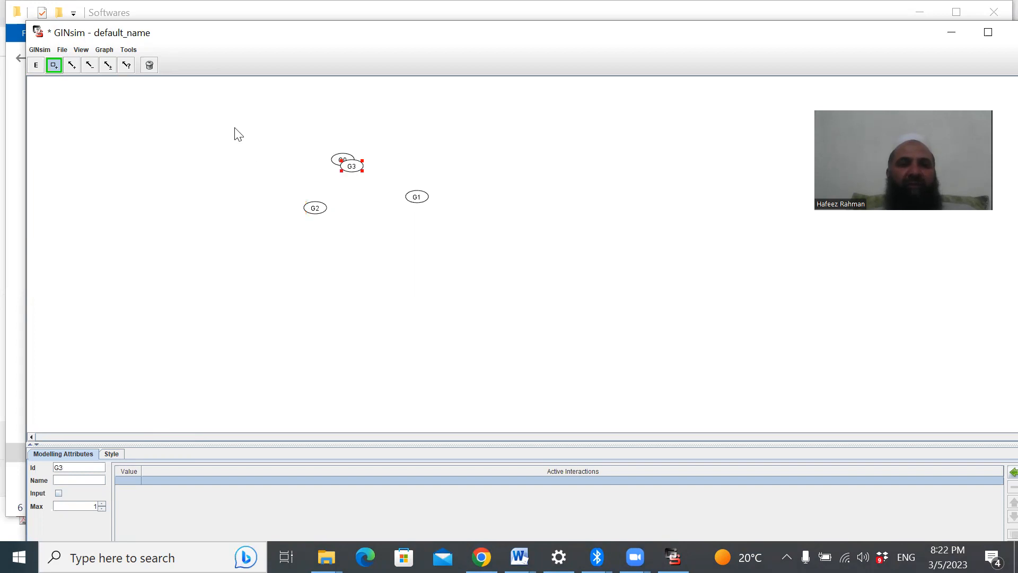
pyautogui.click(35, 66)
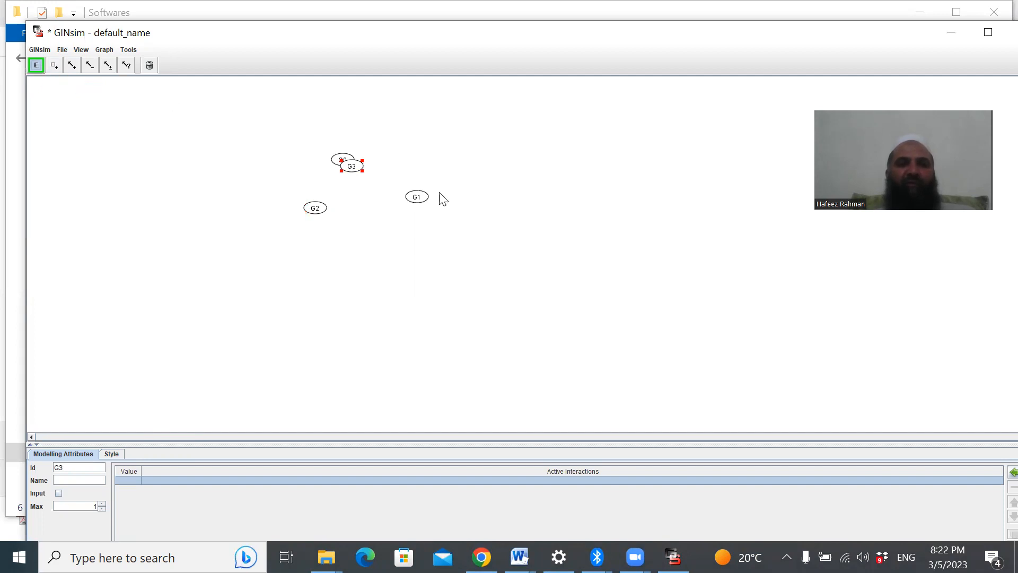
pyautogui.moveTo(358, 171); pyautogui.dragTo(369, 266)
pyautogui.click(150, 66)
# Reposition nodes G1 and G2 so they sit level with each other, forming a triangle below G0.
pyautogui.moveTo(416, 207); pyautogui.dragTo(391, 223)
pyautogui.moveTo(309, 208); pyautogui.dragTo(279, 207)
pyautogui.moveTo(396, 210); pyautogui.dragTo(419, 206)
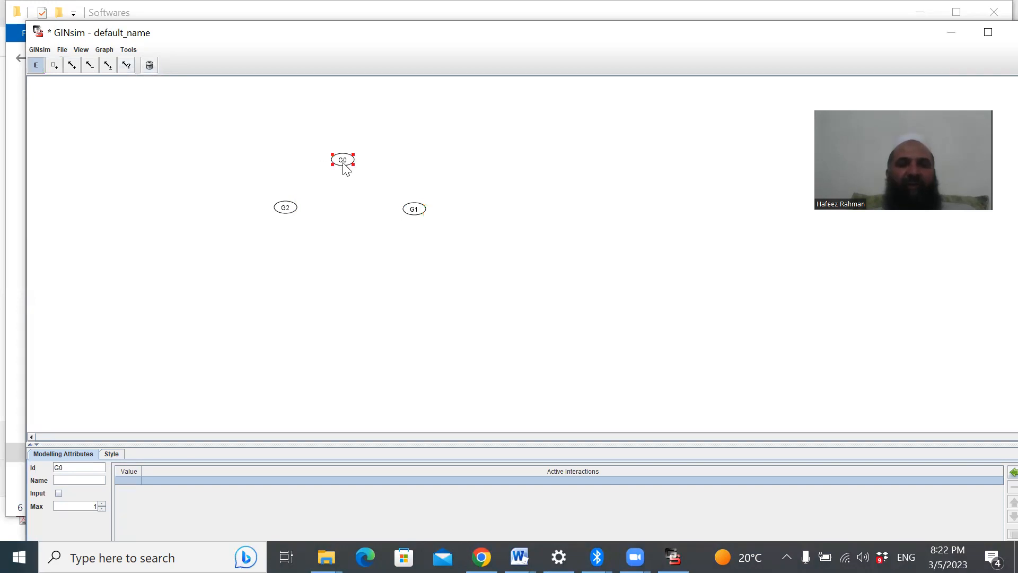
# Change the id of the top node G0 to e1.
pyautogui.doubleClick(83, 466)
pyautogui.press('BackSpace')
pyautogui.write('e1')
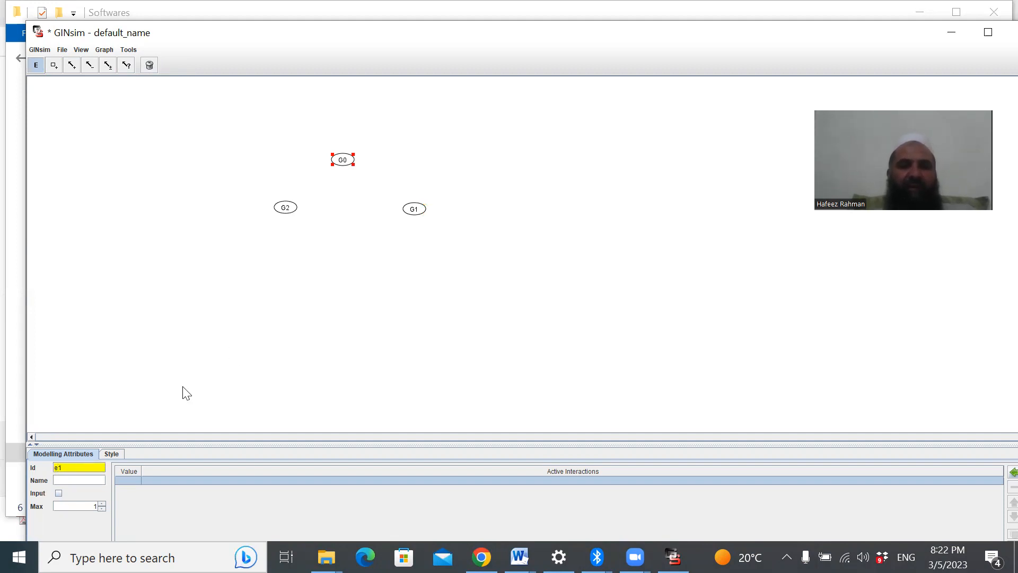
pyautogui.press('BackSpace')
pyautogui.click(400, 294)
# Change the id of node G2 to e2.
pyautogui.click(287, 208)
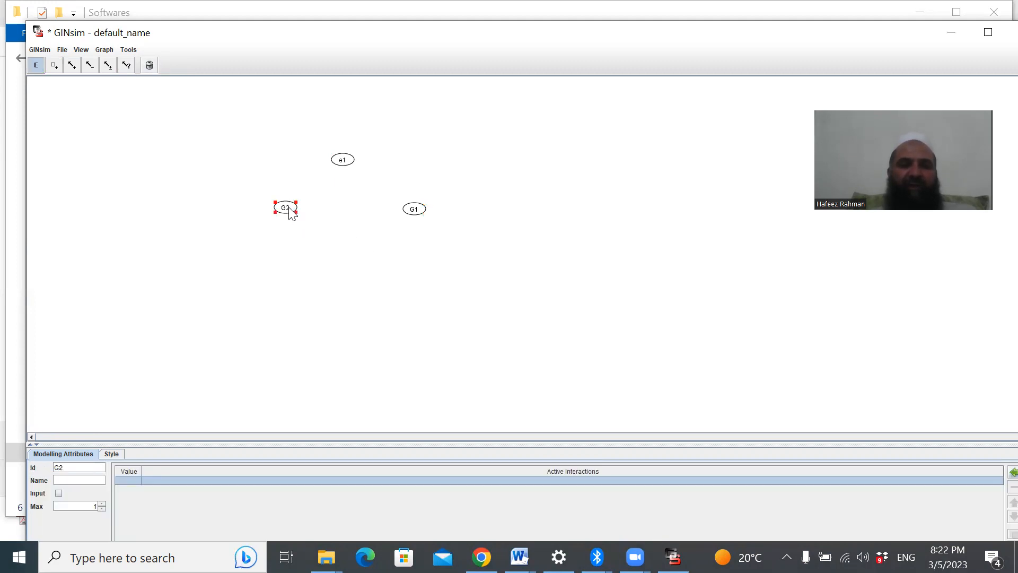
pyautogui.doubleClick(74, 467)
pyautogui.press('BackSpace')
pyautogui.write('e2')
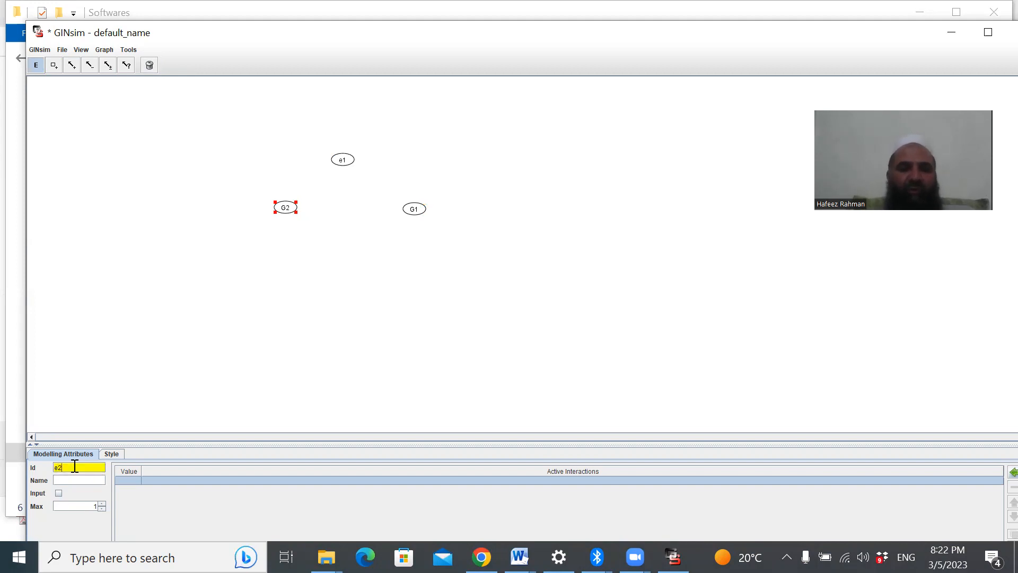
pyautogui.click(289, 305)
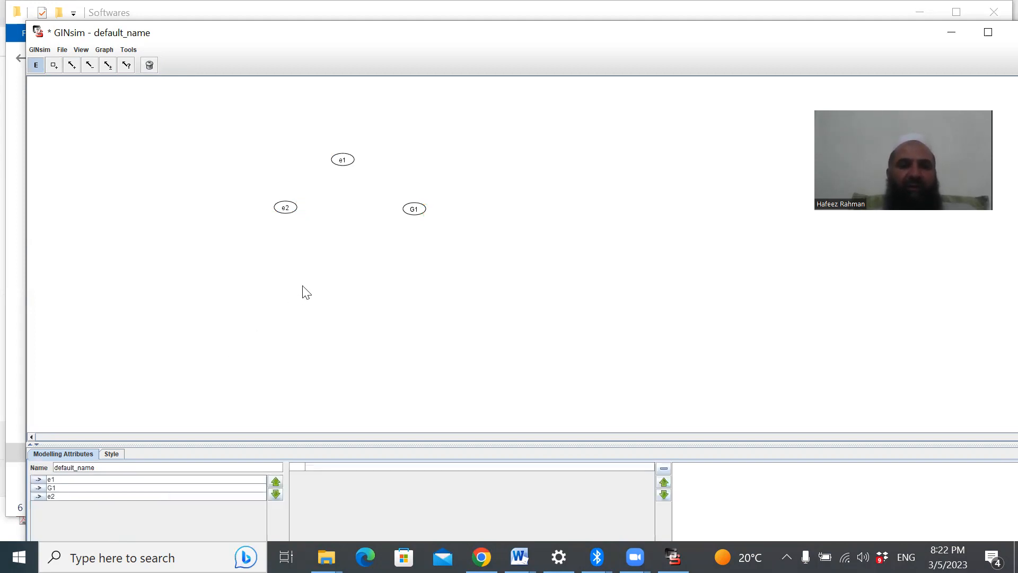
# Change the id of node G1 to e3.
pyautogui.click(412, 212)
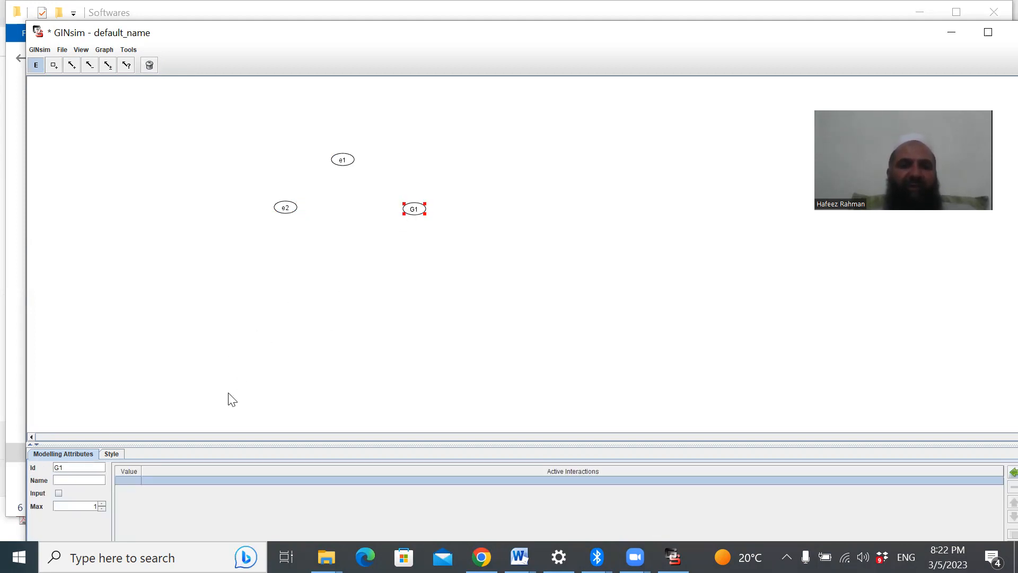
pyautogui.click(88, 466)
pyautogui.press('BackSpace')
pyautogui.press('BackSpace')
pyautogui.write('e3')
pyautogui.click(348, 275)
# Adjust e2's position slightly and connect the nodes in a loop of positive interactions: e2 to e1, e1 to e3 and e3 to e2.
pyautogui.moveTo(291, 218); pyautogui.dragTo(301, 222)
pyautogui.moveTo(288, 213); pyautogui.dragTo(273, 204)
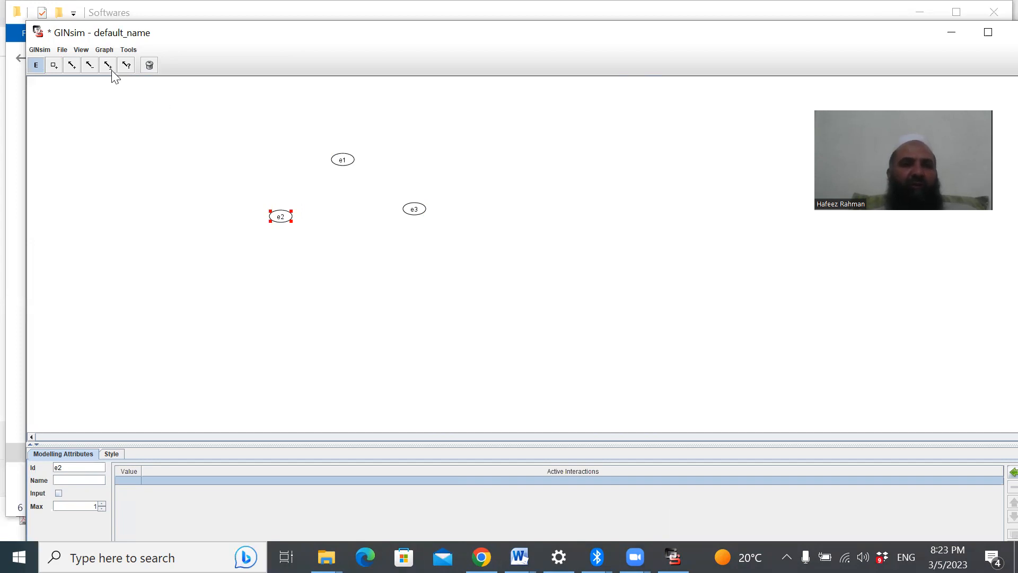
pyautogui.click(69, 65)
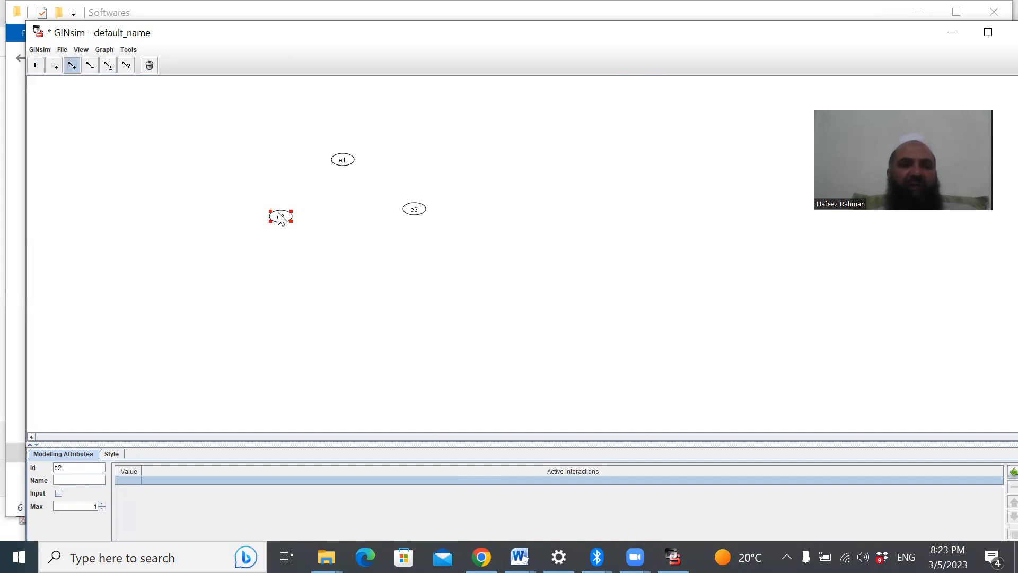
pyautogui.moveTo(281, 216); pyautogui.dragTo(343, 160)
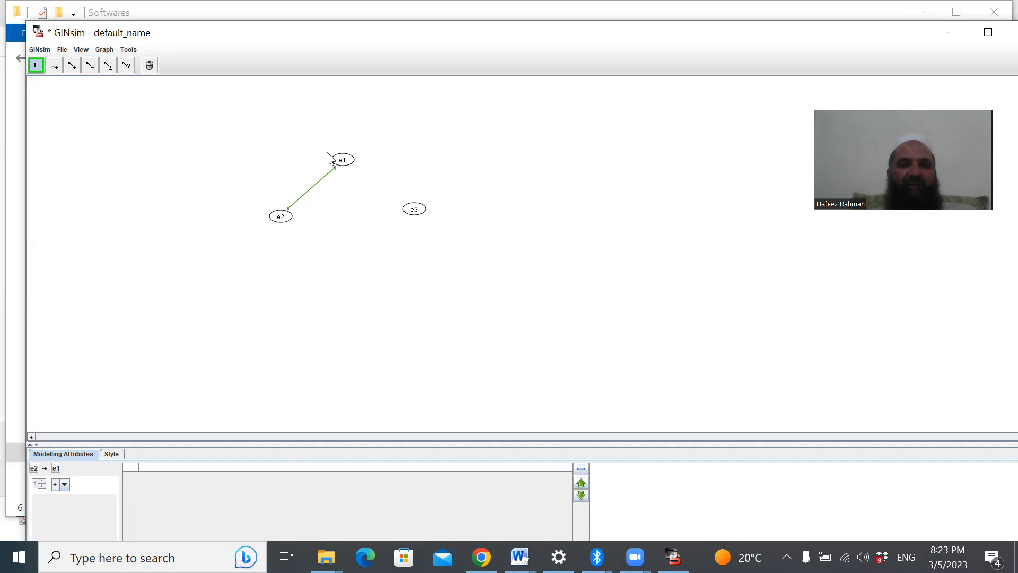
pyautogui.click(72, 65)
pyautogui.moveTo(352, 163); pyautogui.dragTo(280, 221)
pyautogui.click(72, 65)
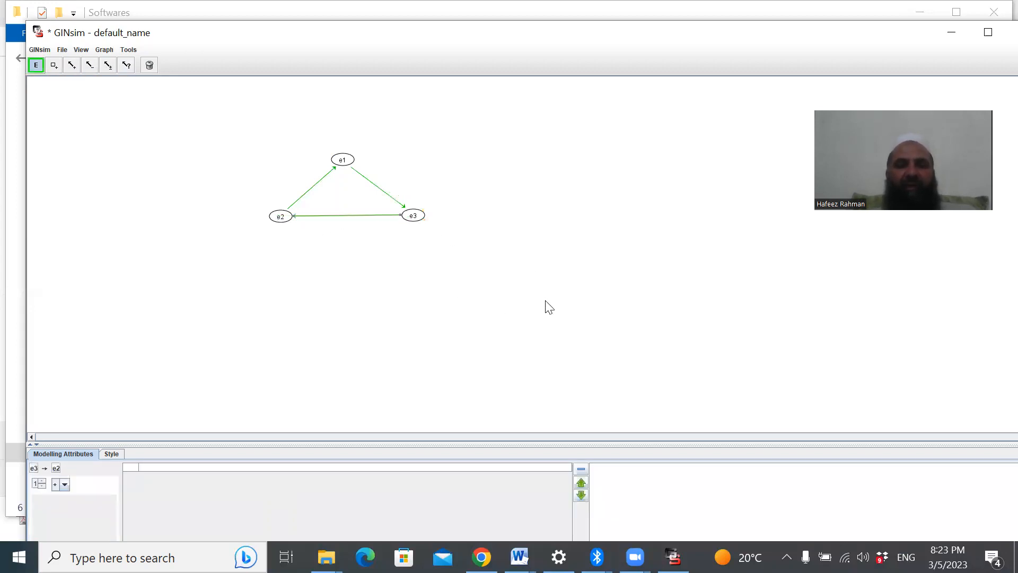
pyautogui.click(550, 273)
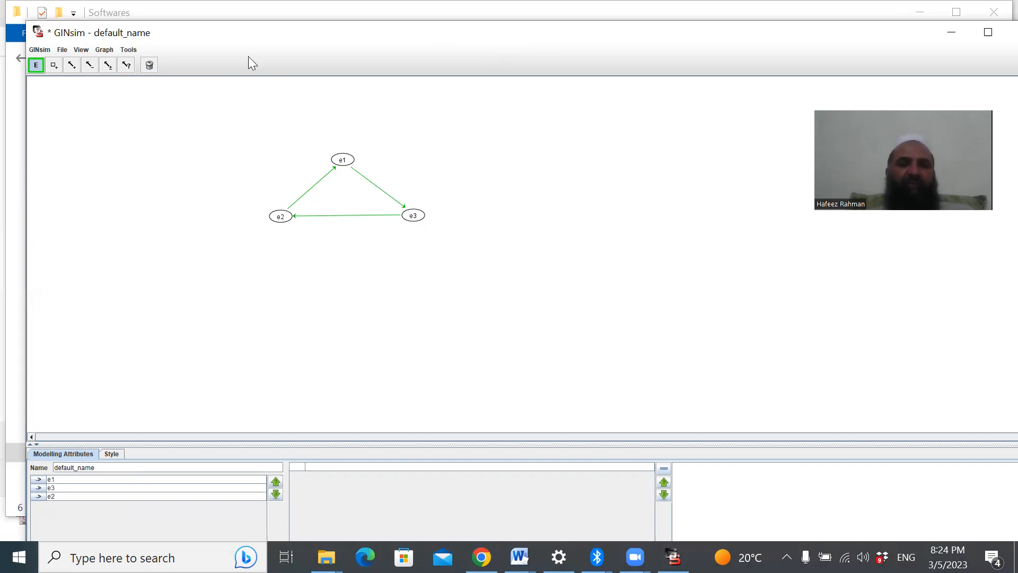
# Maximize the model window and add a logical parameter to node e1 with e2 as its active interaction and value 1.
pyautogui.doubleClick(248, 34)
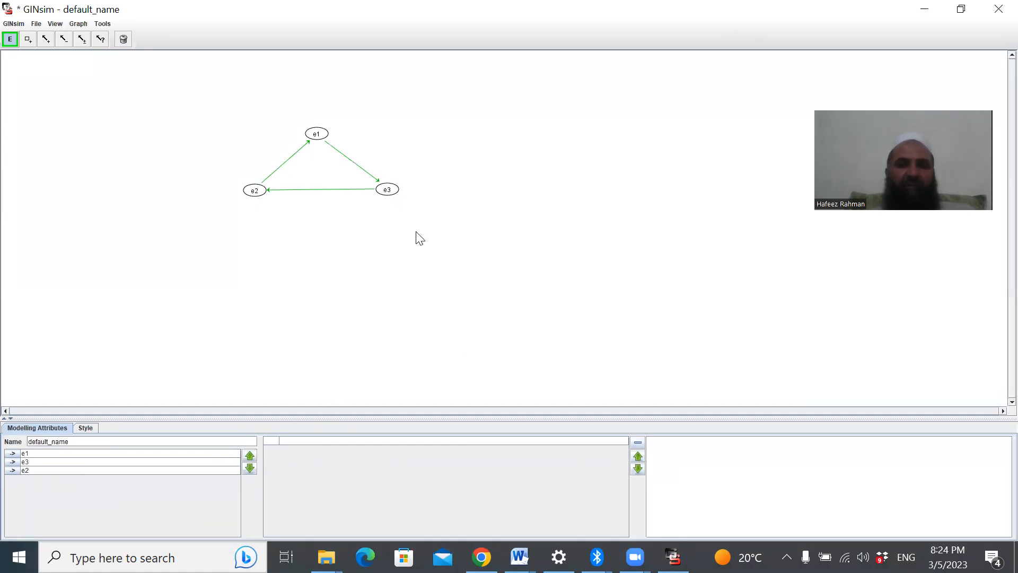
pyautogui.click(319, 143)
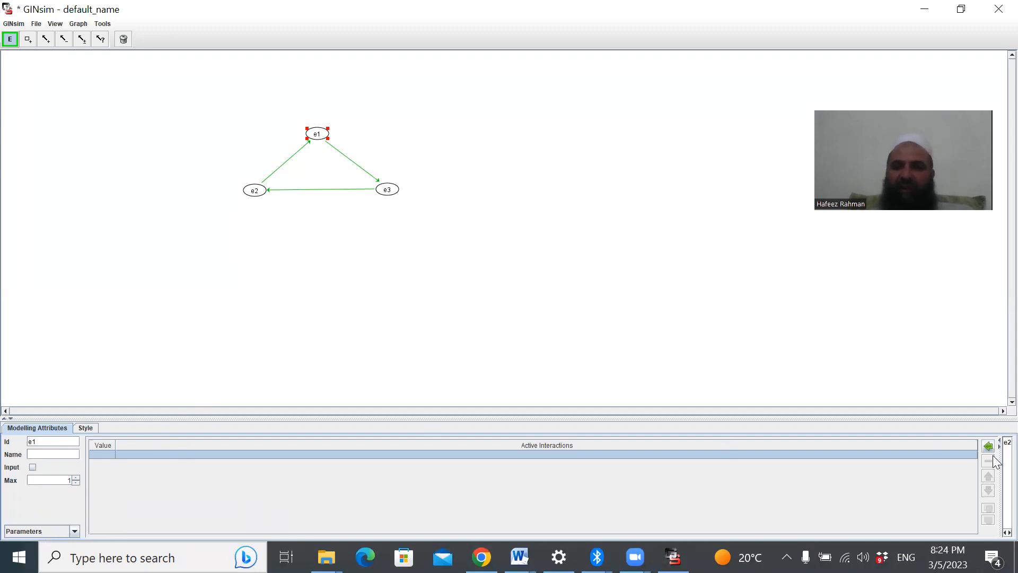
pyautogui.moveTo(1002, 460); pyautogui.dragTo(753, 466)
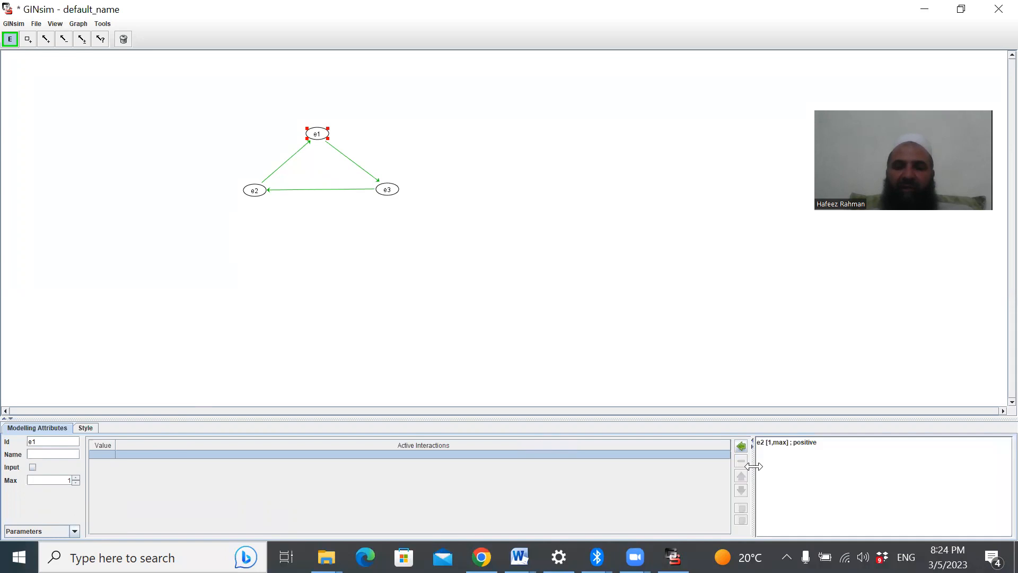
pyautogui.click(779, 442)
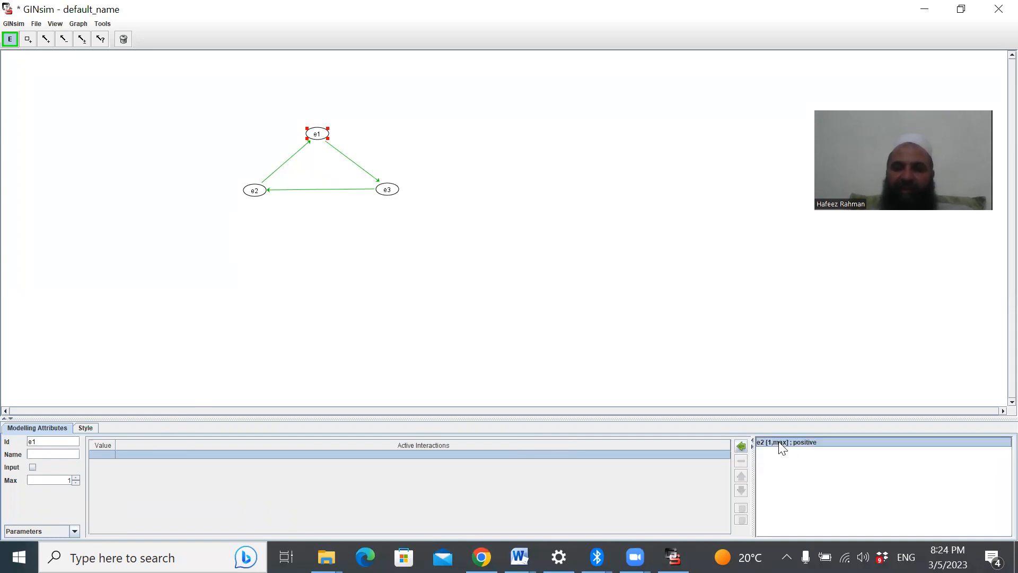
pyautogui.click(741, 446)
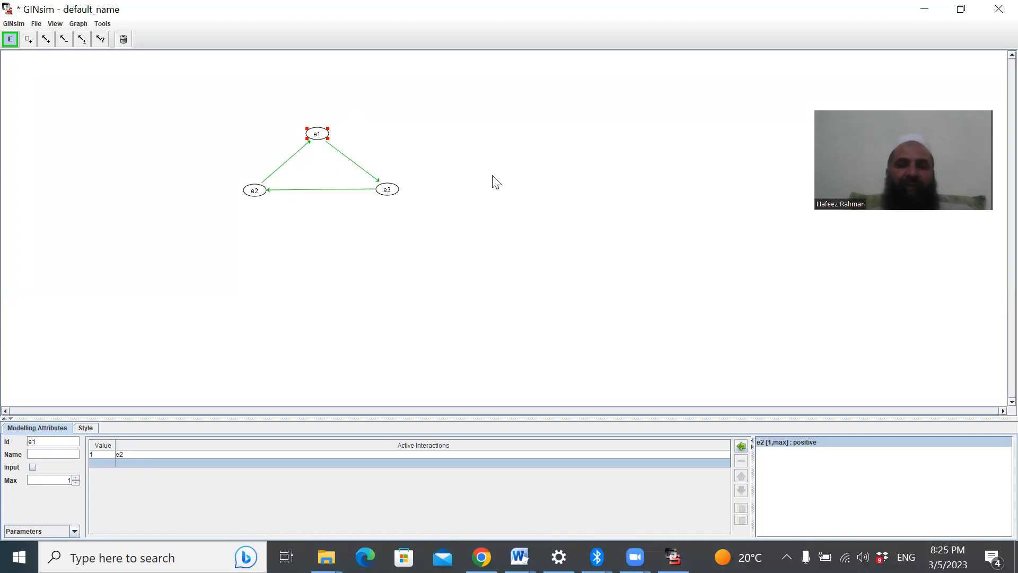
pyautogui.click(388, 167)
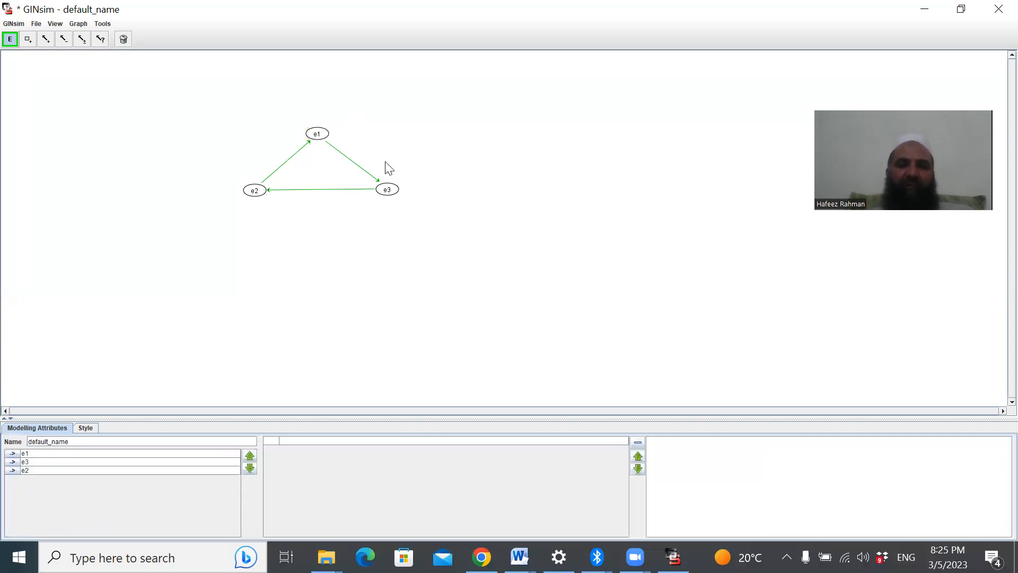
# Switch node e1 from parameters to formulae and define e2 as the formula for its value 1.
pyautogui.click(323, 138)
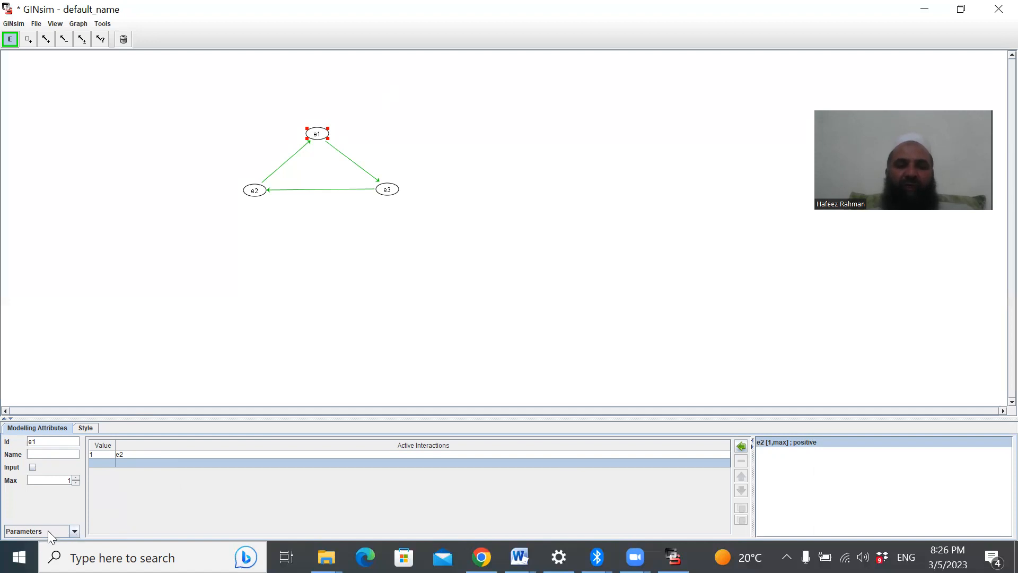
pyautogui.click(74, 531)
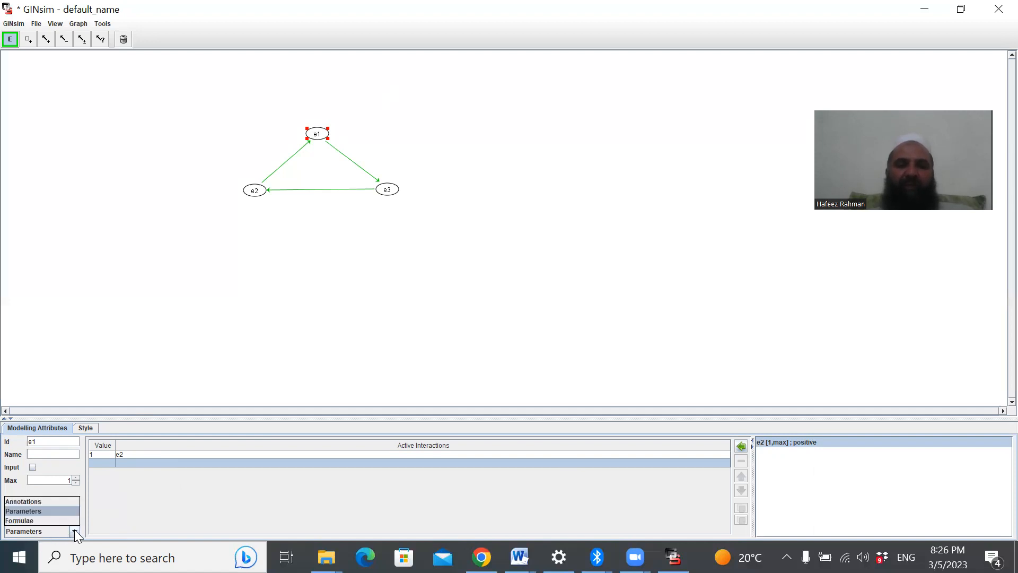
pyautogui.click(36, 521)
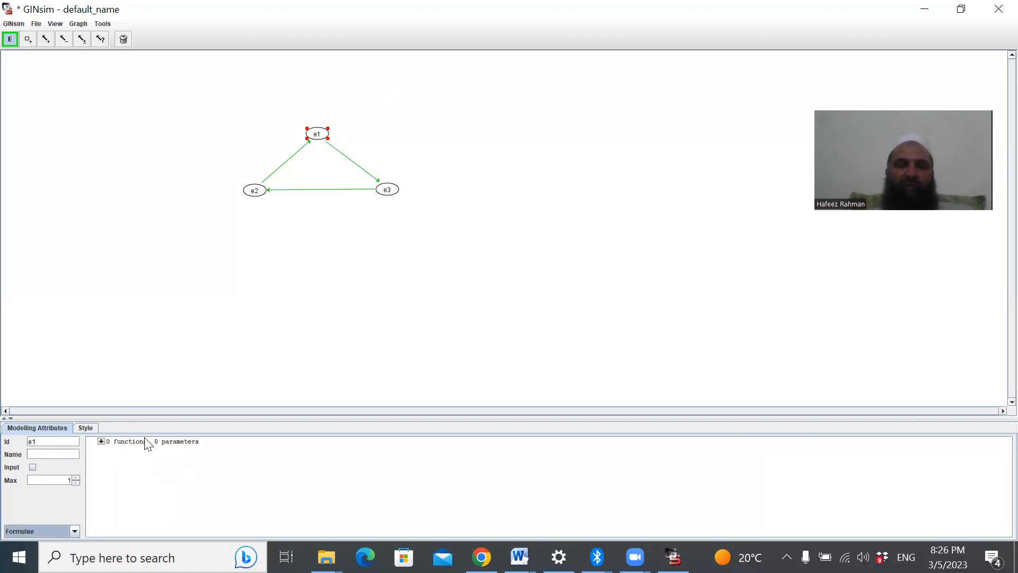
pyautogui.click(101, 441)
pyautogui.click(101, 442)
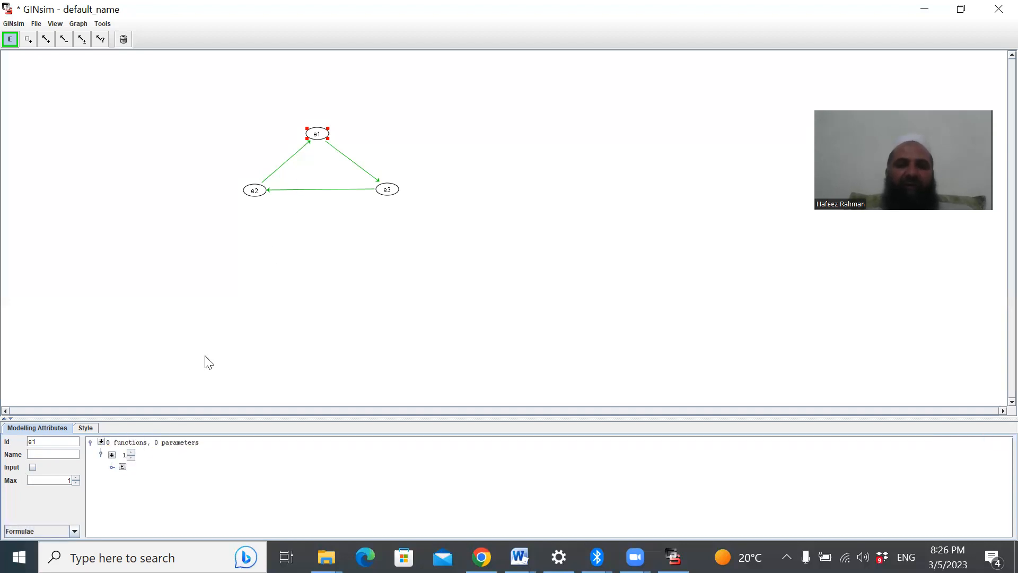
pyautogui.click(123, 469)
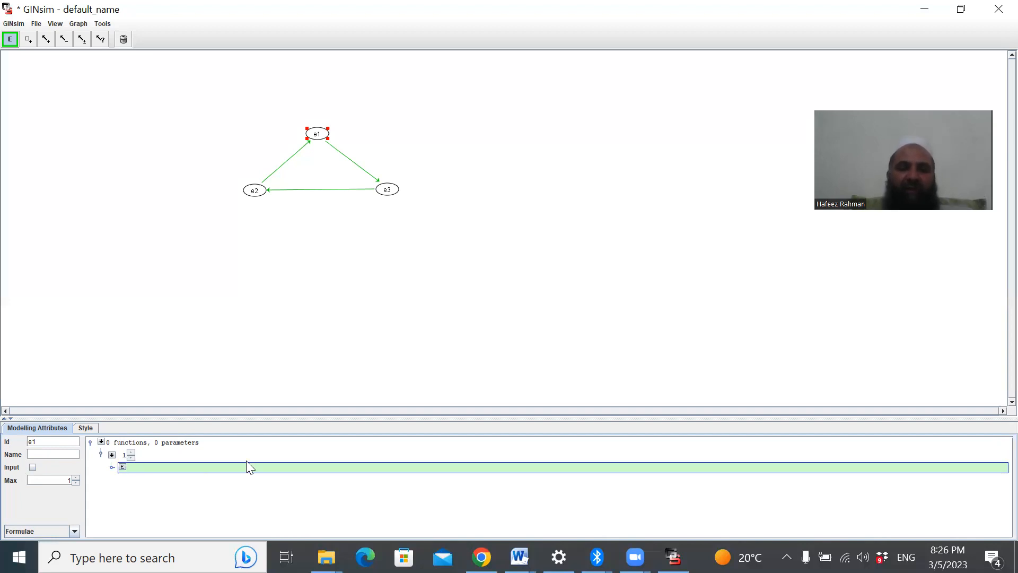
pyautogui.write('e2')
pyautogui.press('Return')
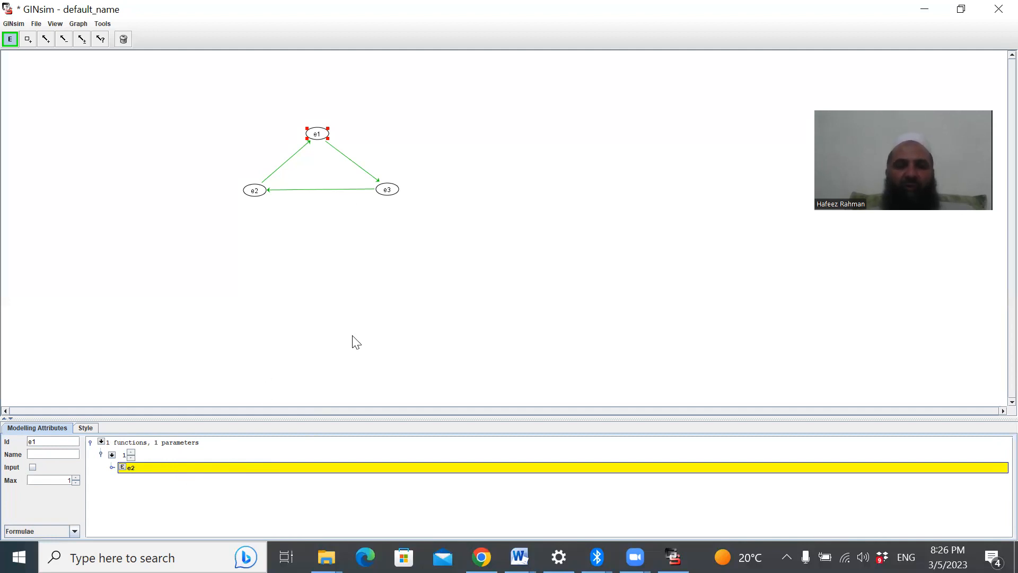
# Define a logical formula for node e2 with value 1 and expression e3.
pyautogui.click(261, 191)
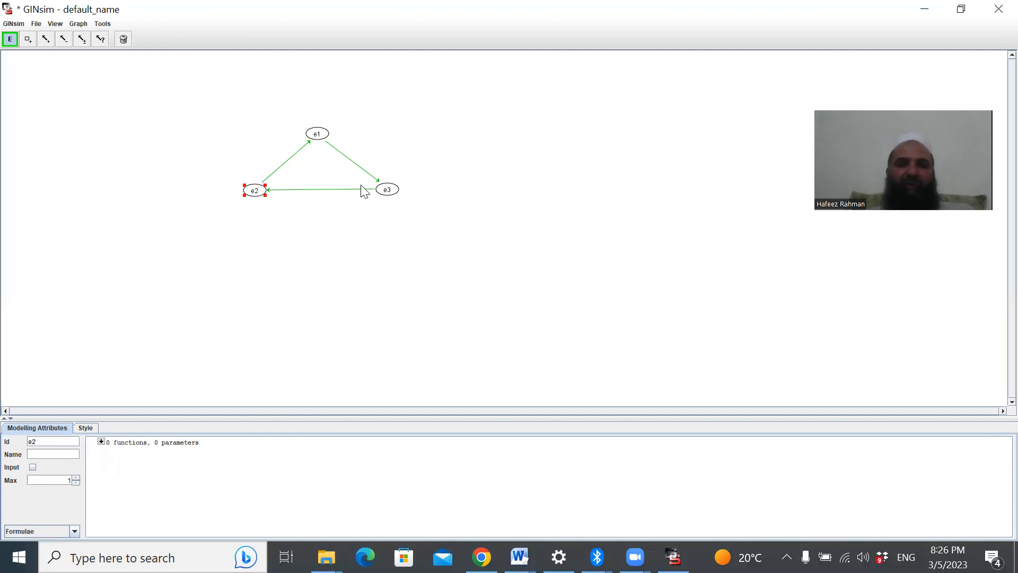
pyautogui.click(99, 443)
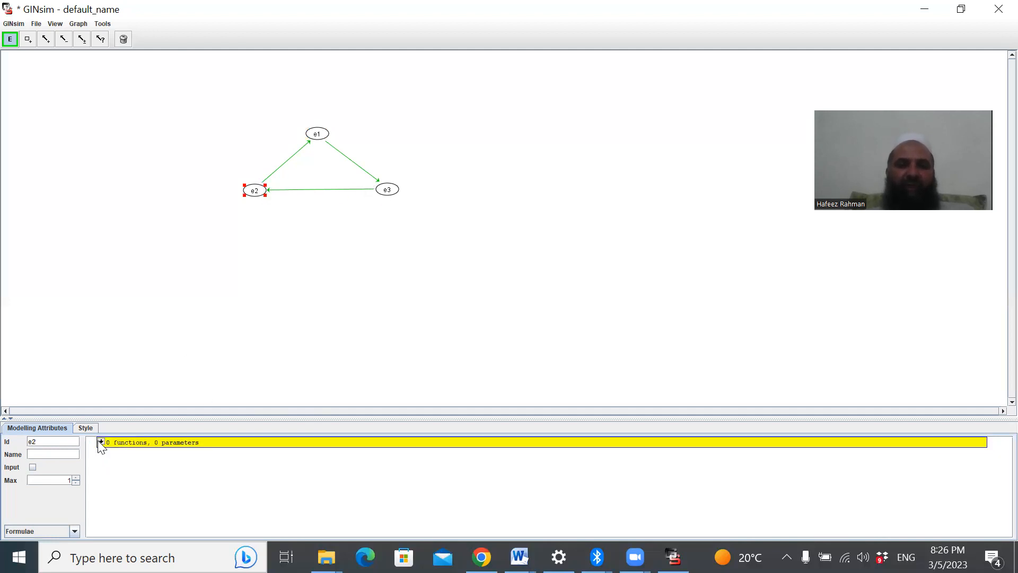
pyautogui.click(101, 442)
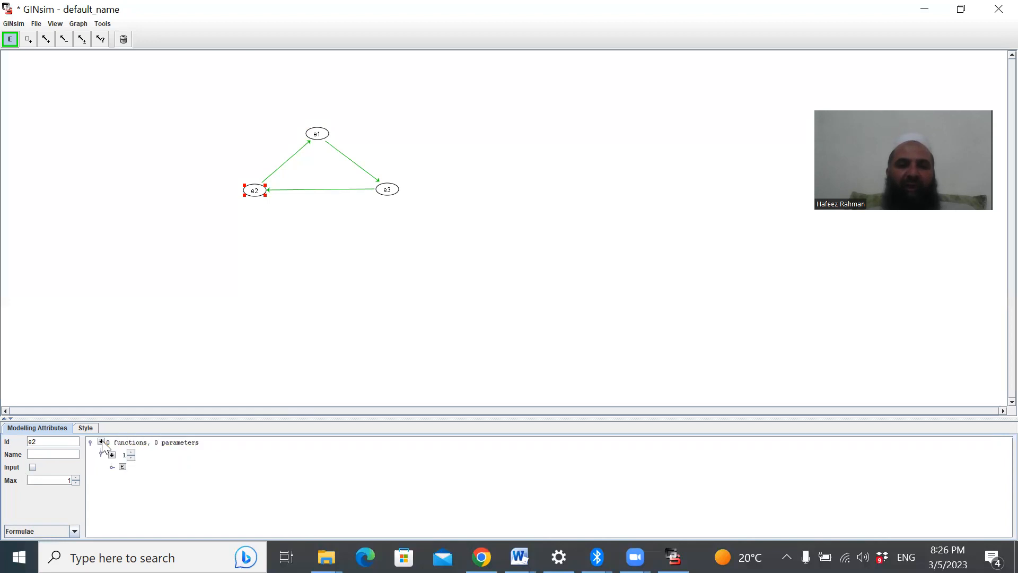
pyautogui.click(123, 468)
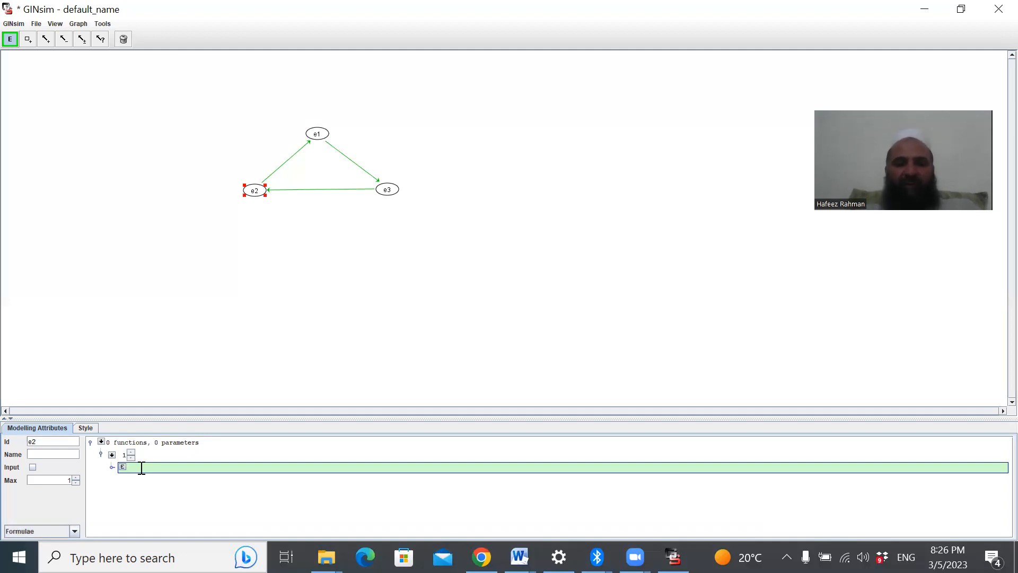
pyautogui.write('e3')
pyautogui.press('Return')
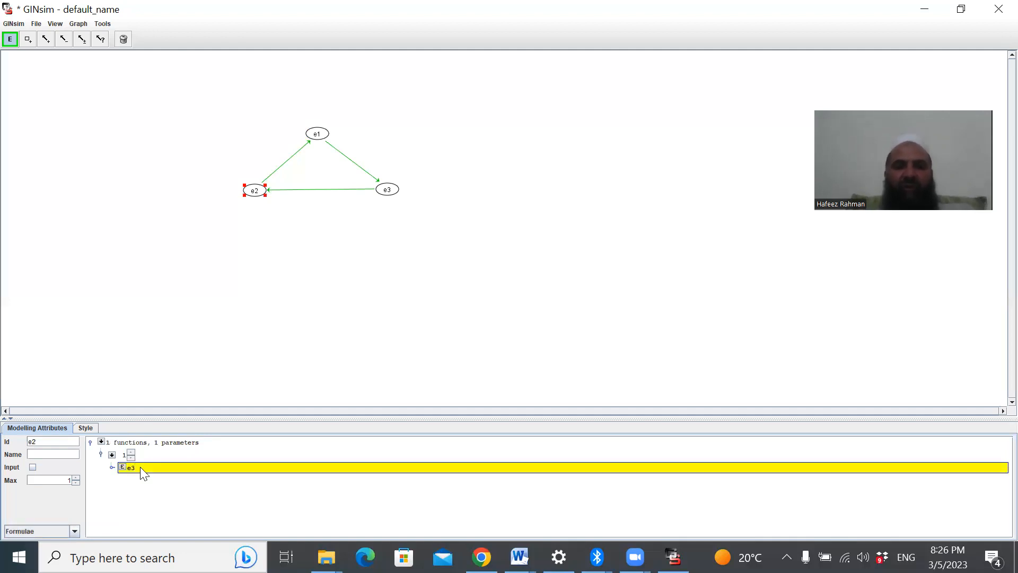
pyautogui.click(306, 346)
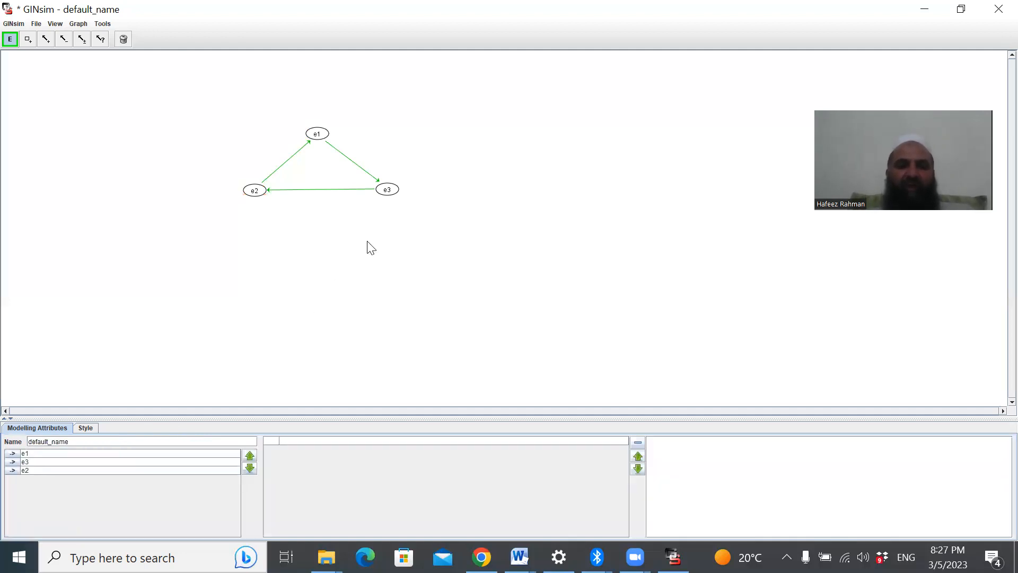
# Define a logical formula for node e3 with value 1 and expression e1.
pyautogui.click(385, 191)
pyautogui.click(100, 441)
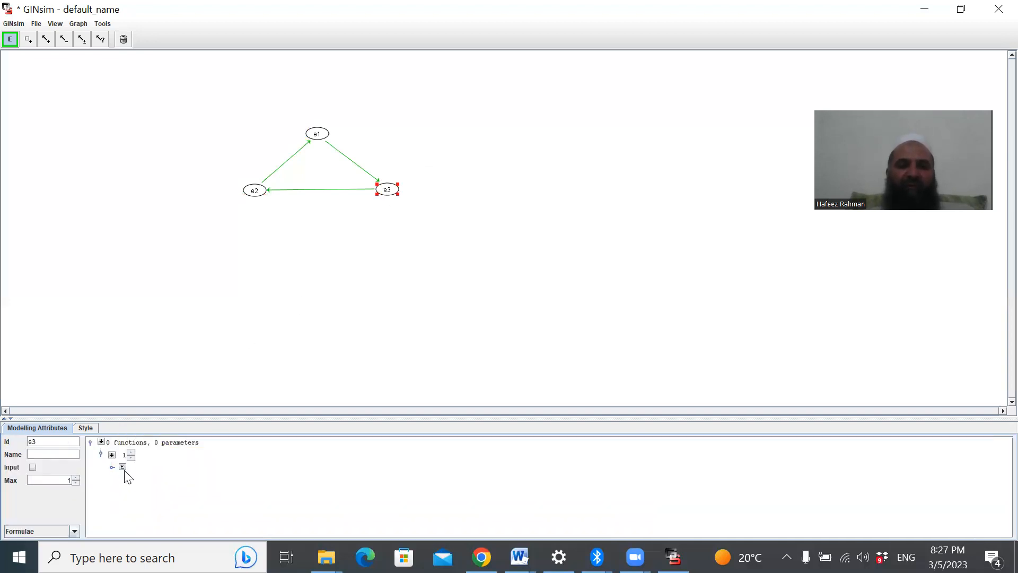
pyautogui.click(125, 471)
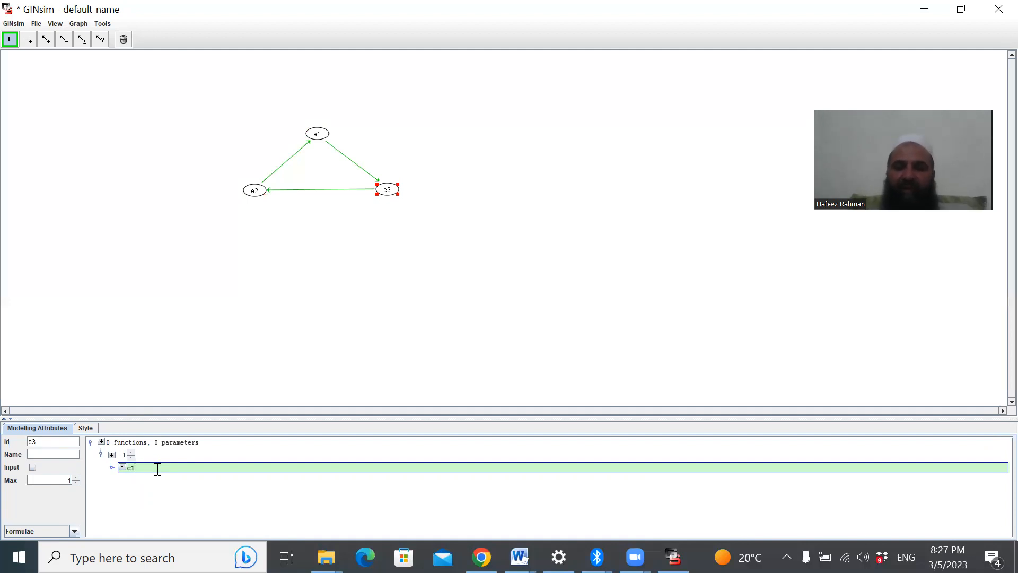
pyautogui.press('Return')
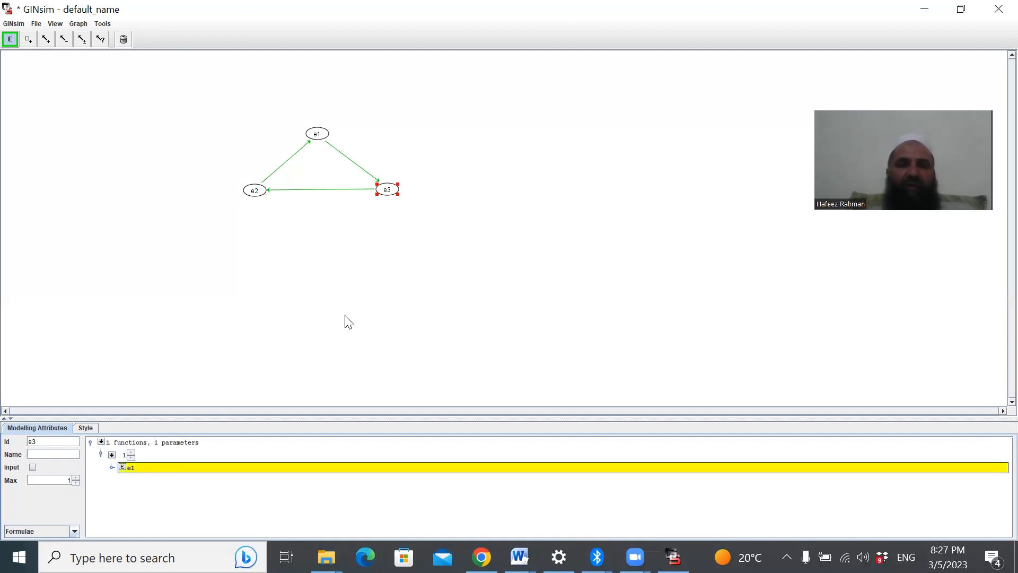
pyautogui.click(356, 224)
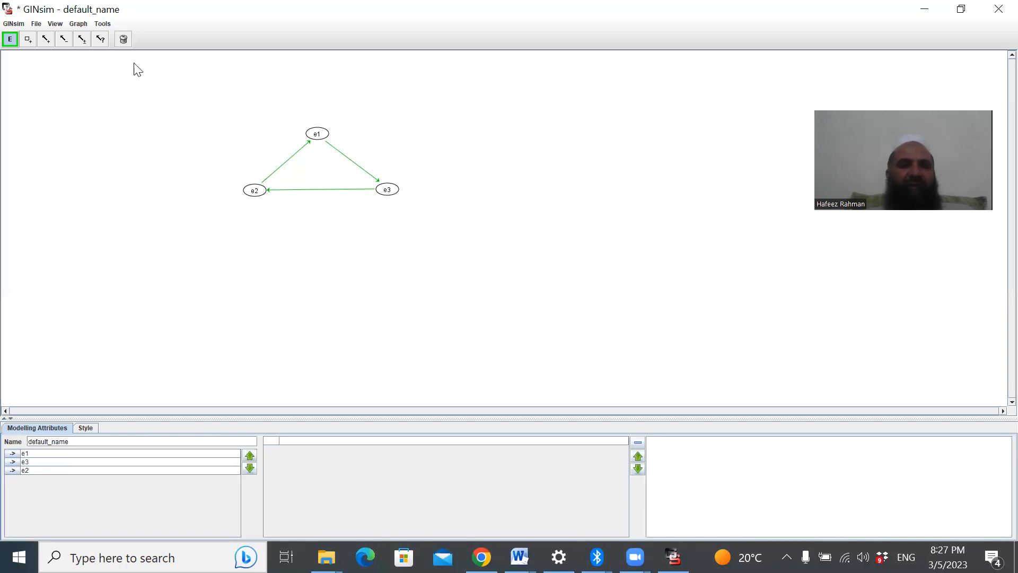
# Set up a simulation with Asynchronous updating and State Transition Graph as the construction strategy.
pyautogui.click(104, 24)
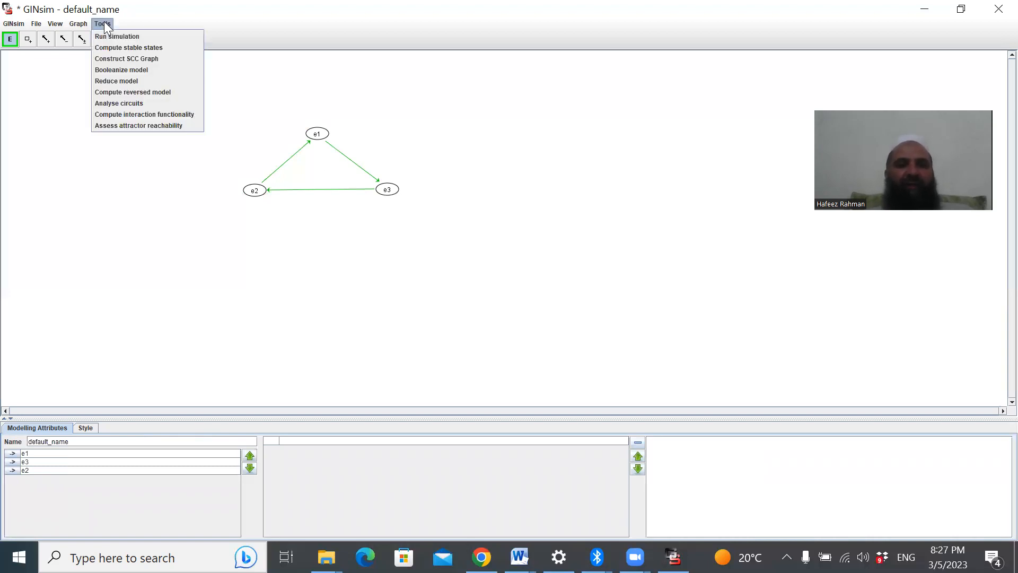
pyautogui.click(133, 36)
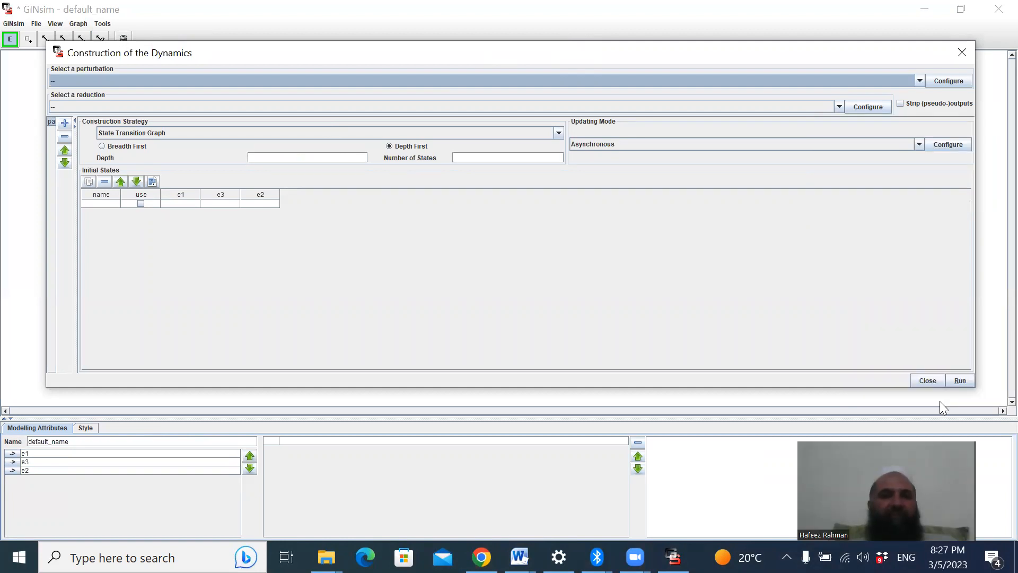
pyautogui.click(671, 144)
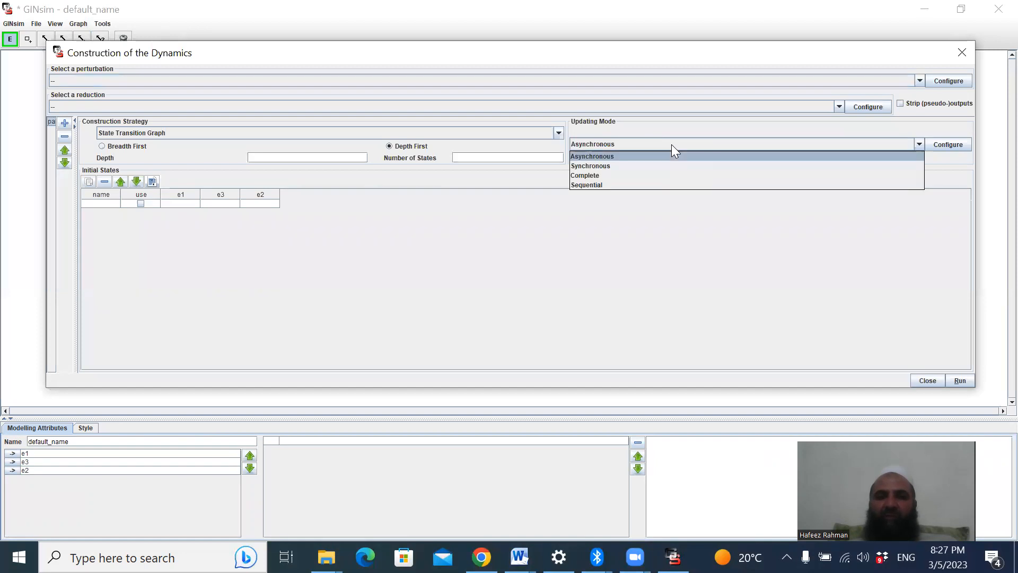
pyautogui.click(609, 155)
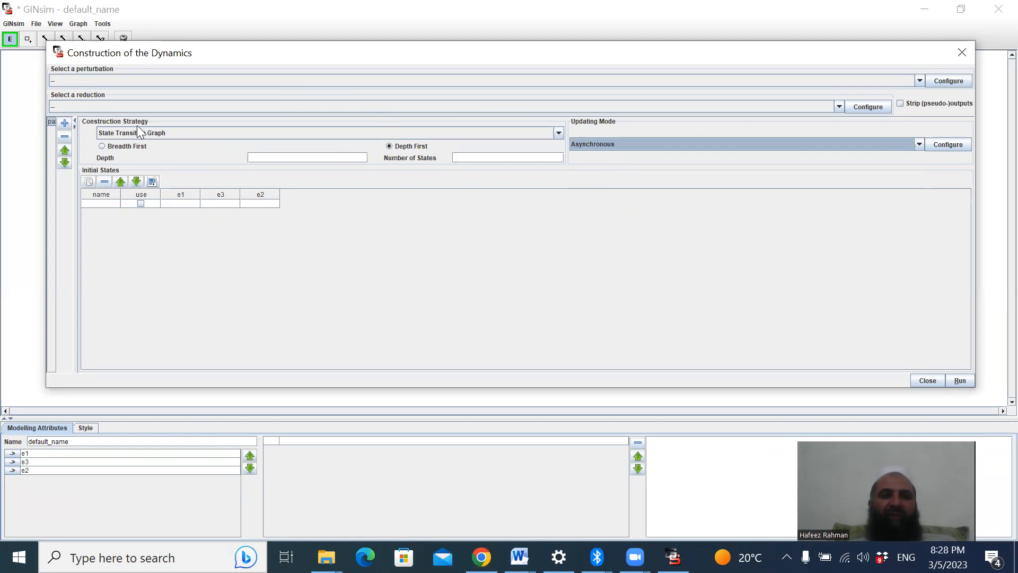
pyautogui.click(187, 132)
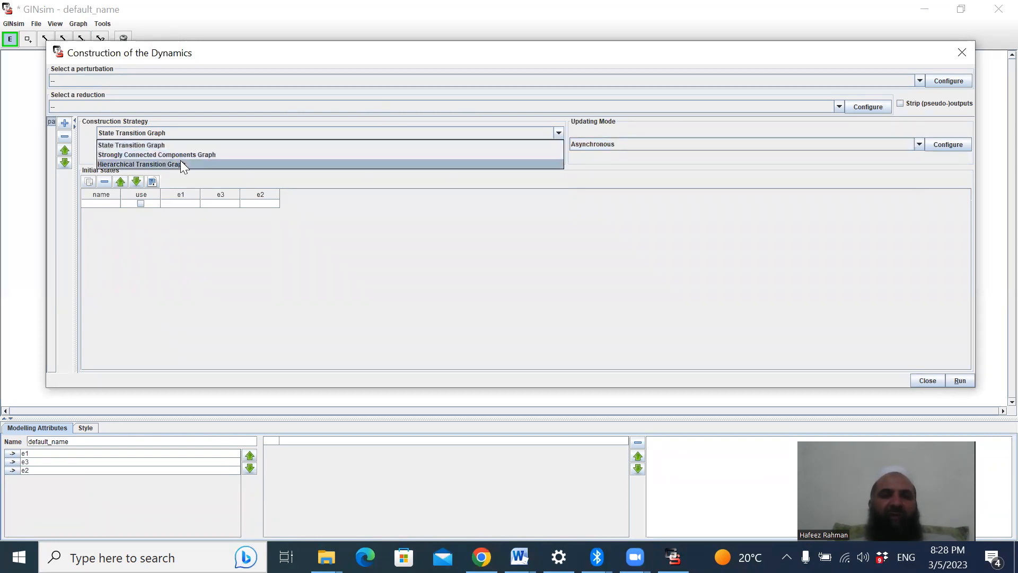
pyautogui.click(216, 144)
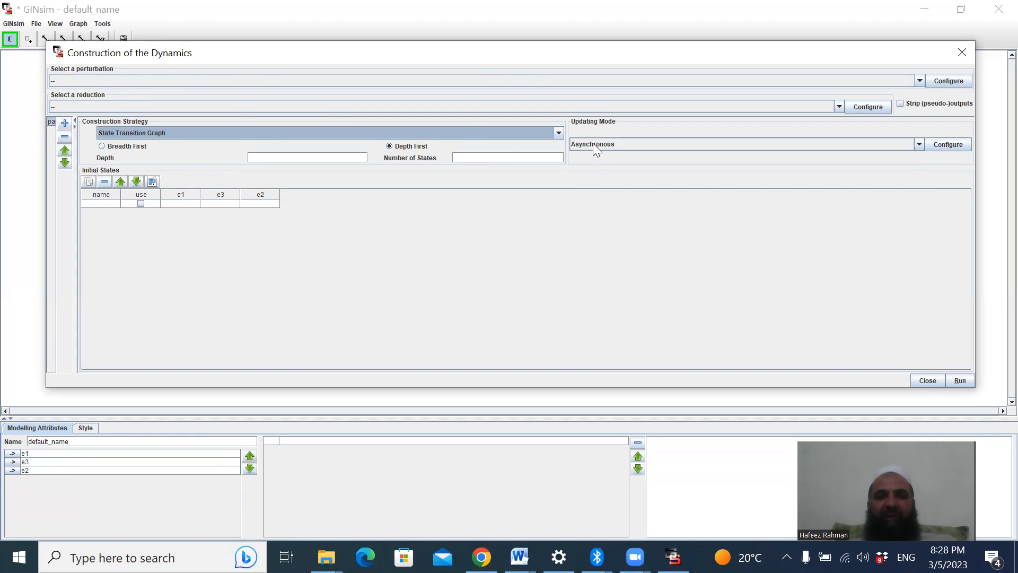
# Run the simulation, show the new graph with Level Layout and maximize its window.
pyautogui.click(954, 379)
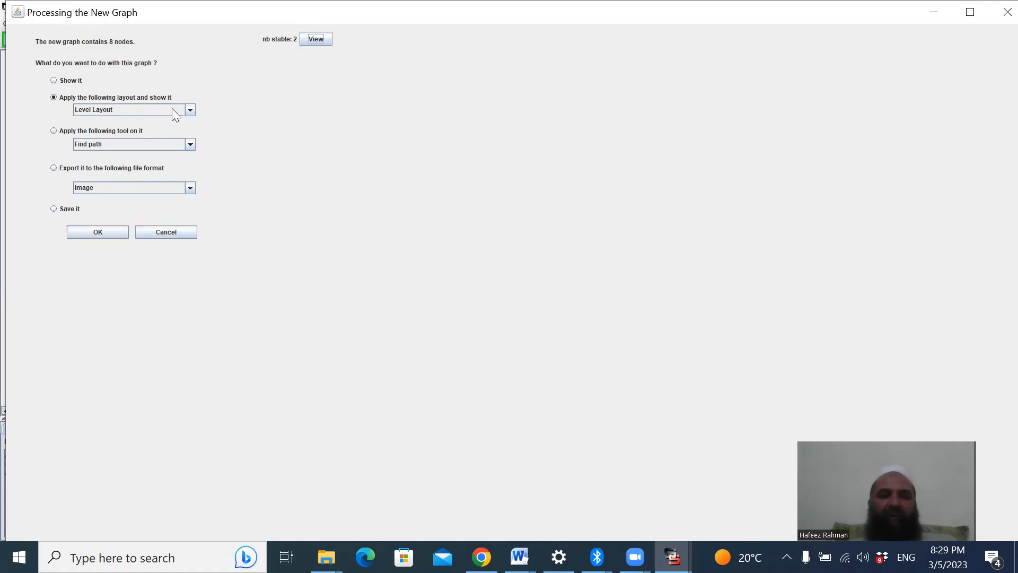
pyautogui.click(107, 233)
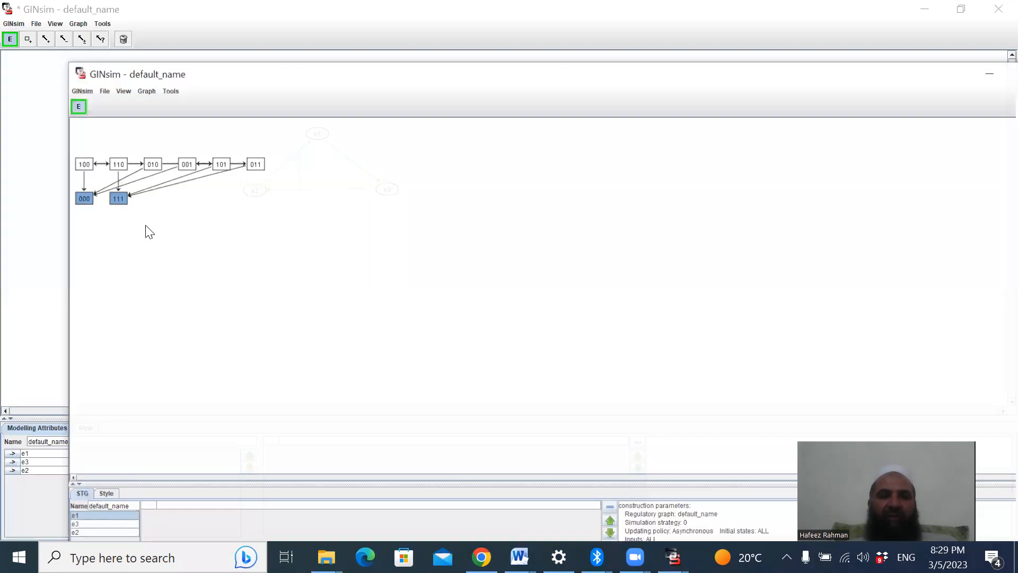
pyautogui.doubleClick(334, 73)
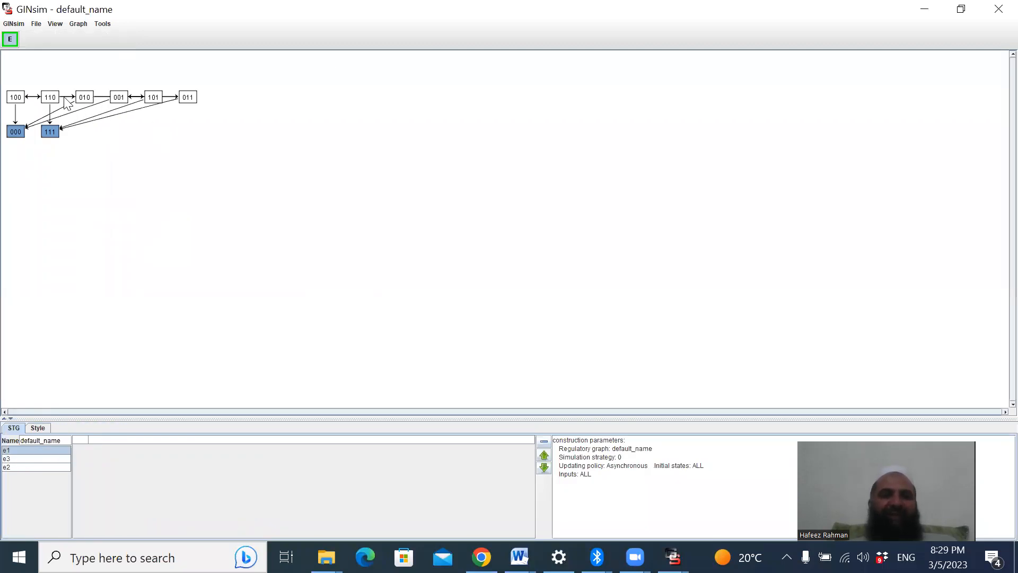
# Spread out the state transition graph by moving 110 and 111 above the row of states and 001 and 000 well below it.
pyautogui.moveTo(53, 97); pyautogui.dragTo(53, 64)
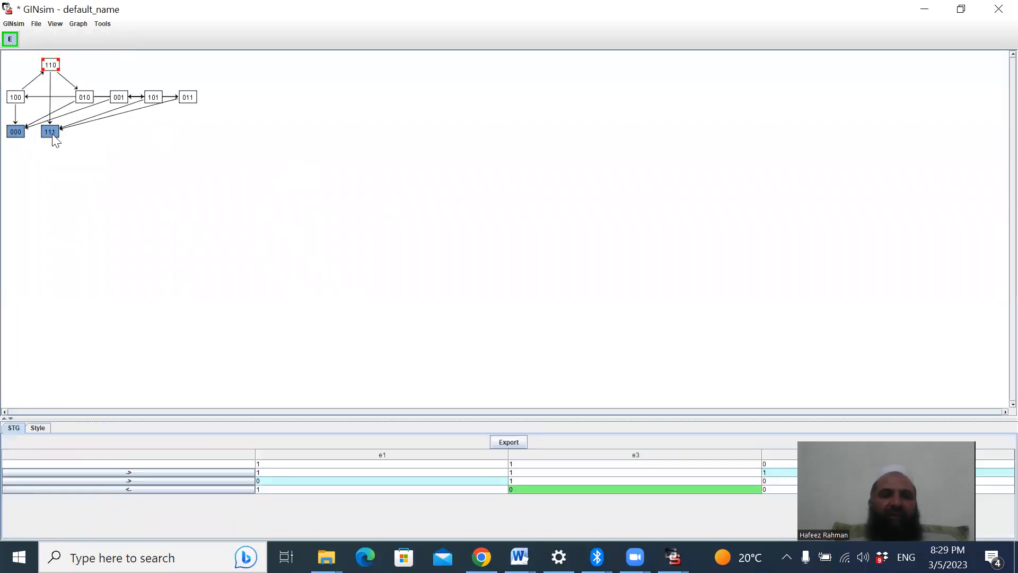
pyautogui.moveTo(118, 98); pyautogui.dragTo(209, 169)
pyautogui.moveTo(56, 129); pyautogui.dragTo(166, 92)
pyautogui.moveTo(15, 131); pyautogui.dragTo(89, 174)
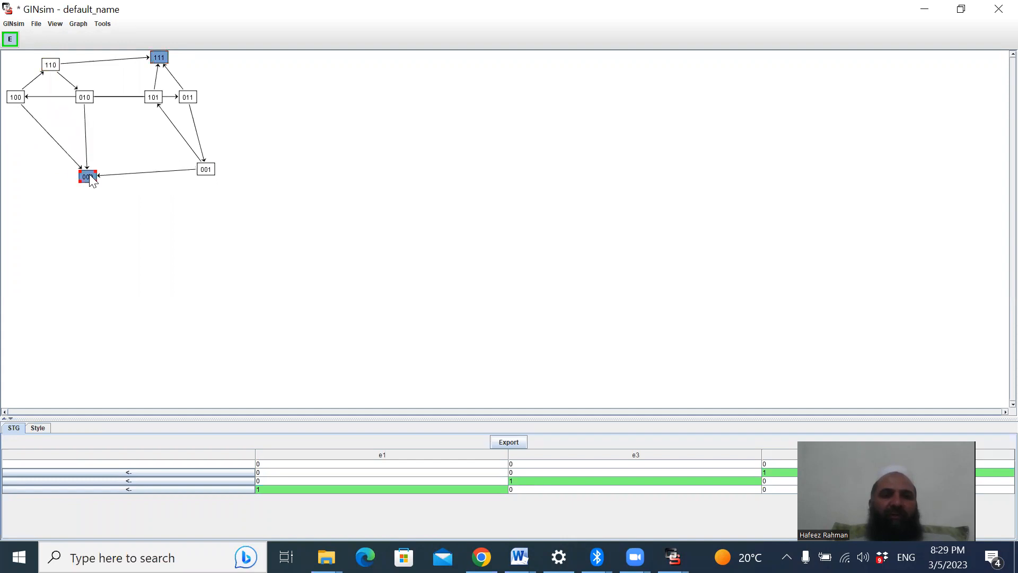
# Reposition state 011 far to the right of 111 and state 100 below 110, just up-left of 000.
pyautogui.click(16, 101)
pyautogui.moveTo(17, 116); pyautogui.dragTo(19, 119)
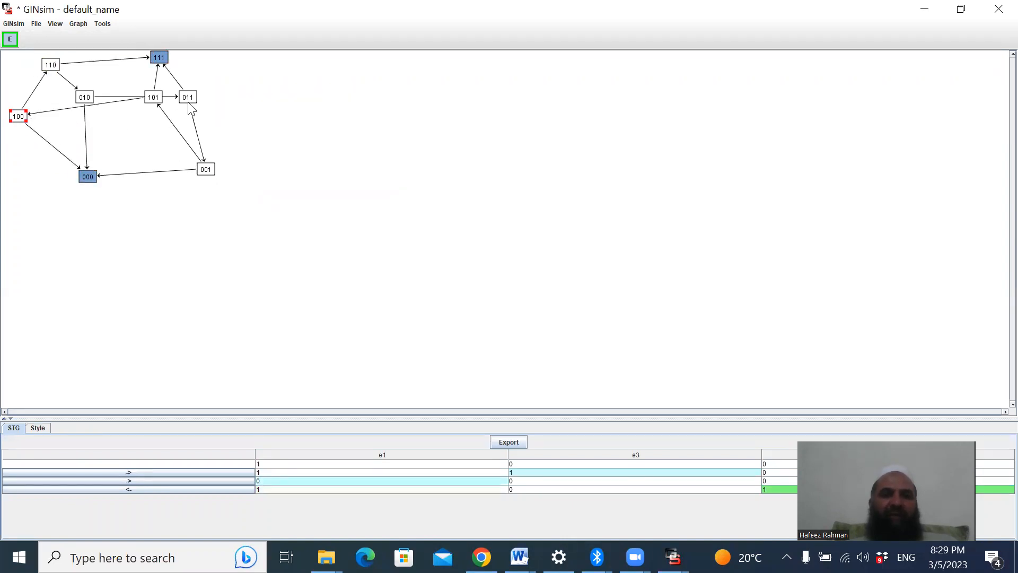
pyautogui.moveTo(192, 101); pyautogui.dragTo(267, 73)
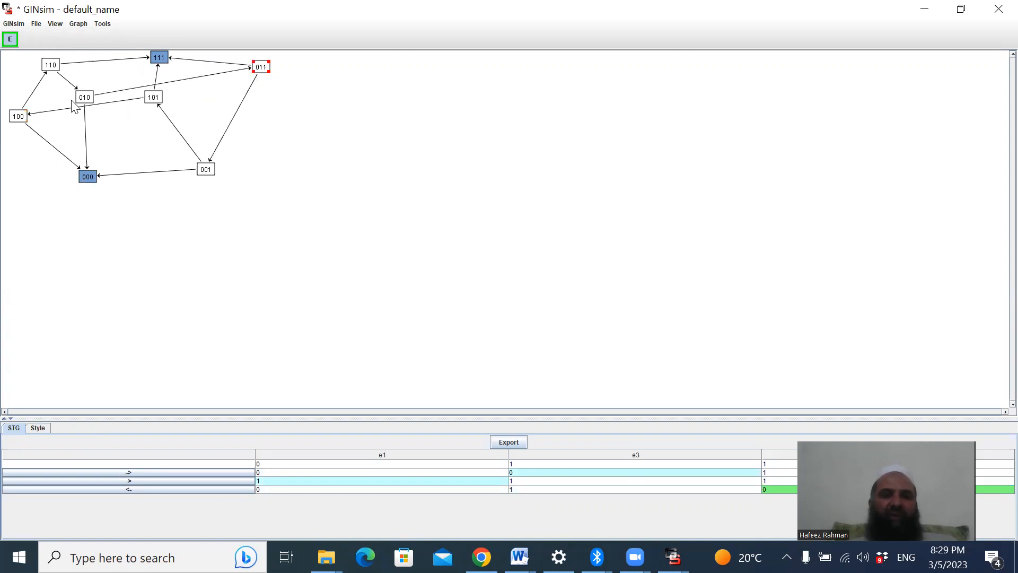
pyautogui.moveTo(23, 121); pyautogui.dragTo(102, 141)
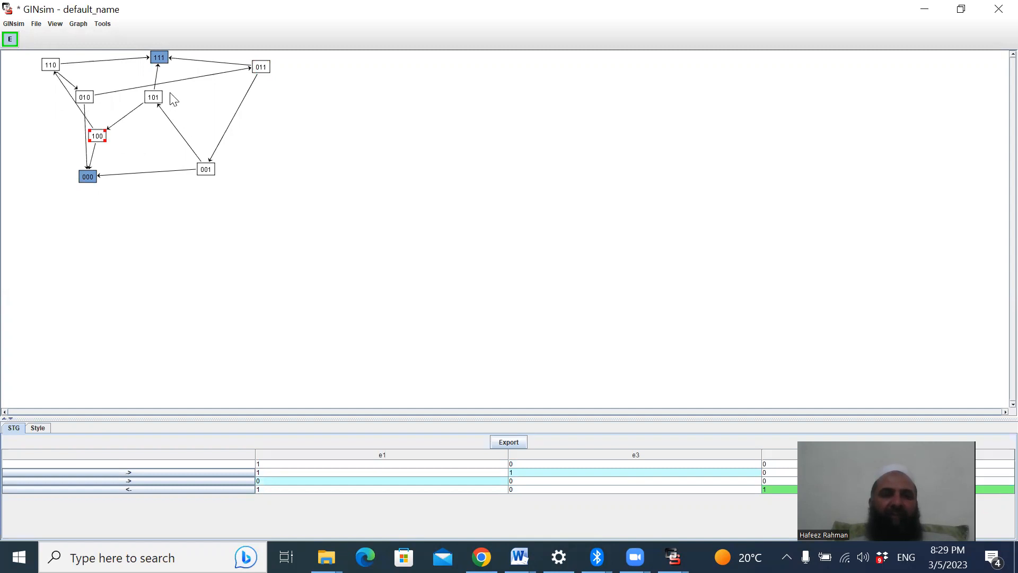
pyautogui.moveTo(95, 141); pyautogui.dragTo(43, 149)
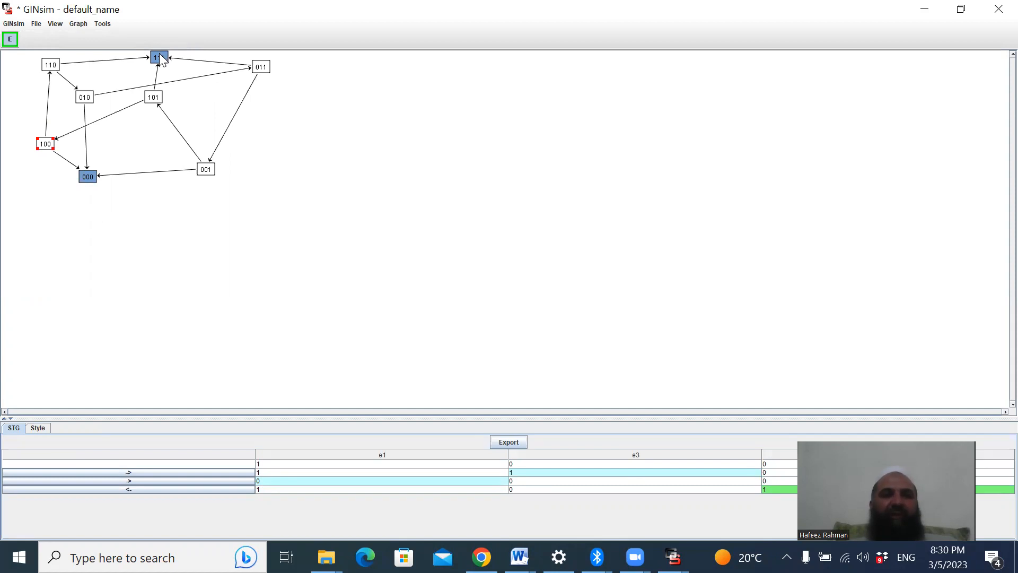
# Lower state 101 to about the level of 100 and place state 111 just above and right of it.
pyautogui.moveTo(159, 56); pyautogui.dragTo(148, 65)
pyautogui.moveTo(157, 100); pyautogui.dragTo(151, 140)
pyautogui.moveTo(152, 69); pyautogui.dragTo(184, 103)
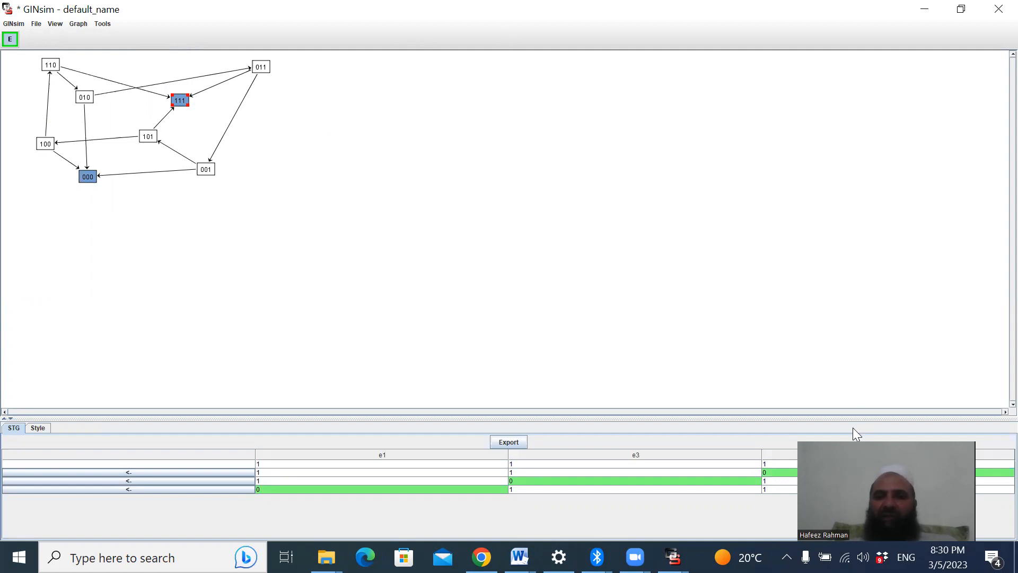
pyautogui.click(597, 37)
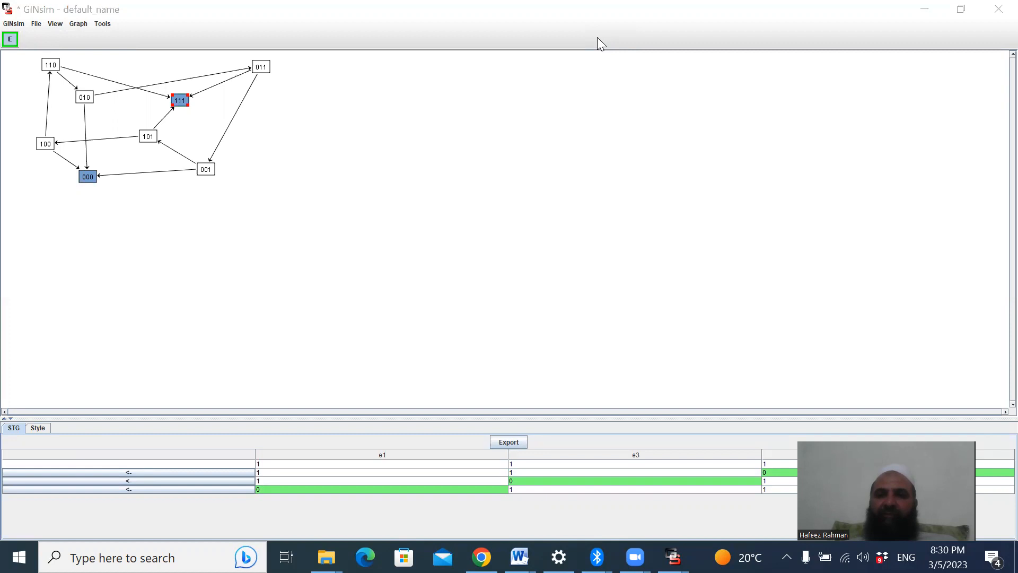